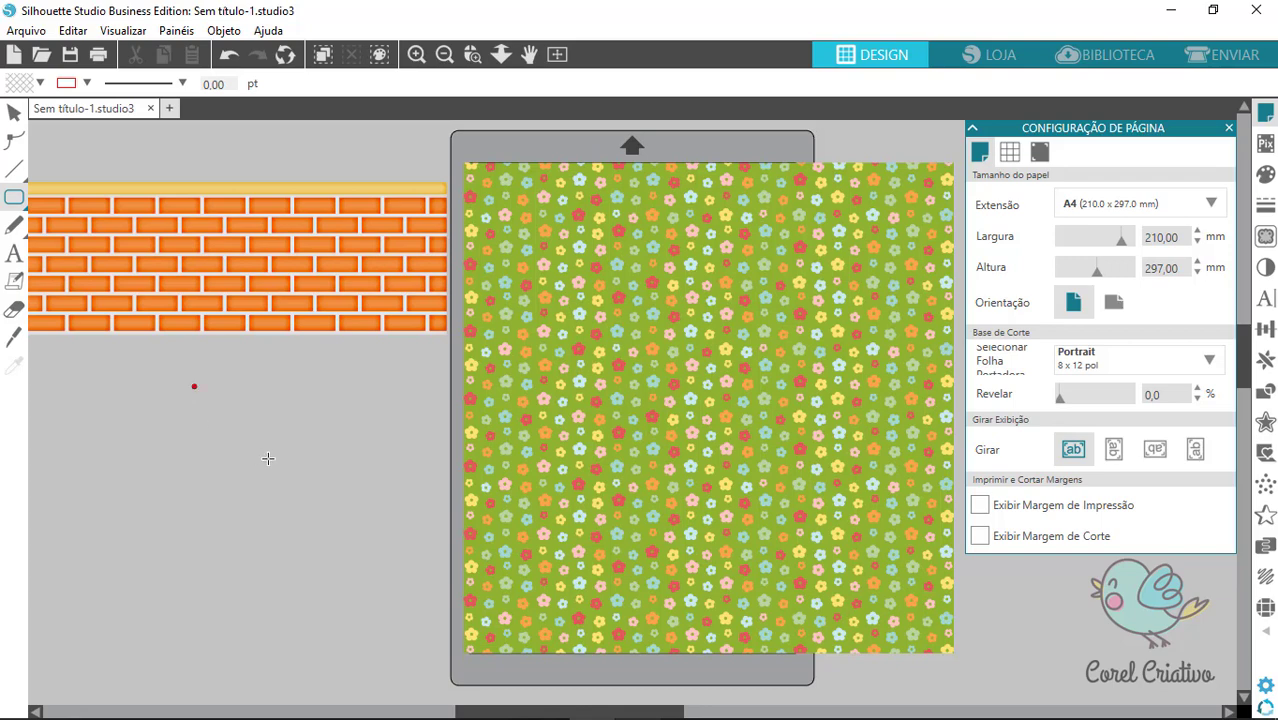
Step: Draw a rounded square about 75 mm wide below the brick pattern and make its corners much rounder
drag(267, 458, 316, 507)
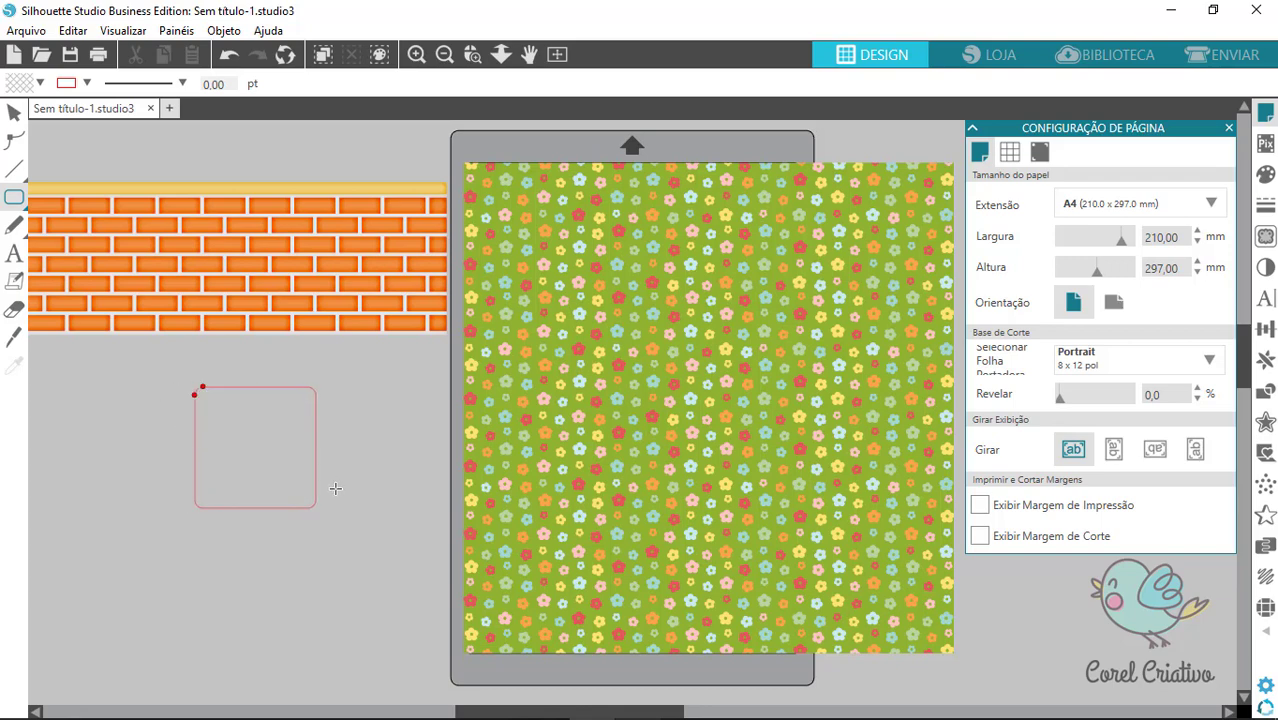
key(v)
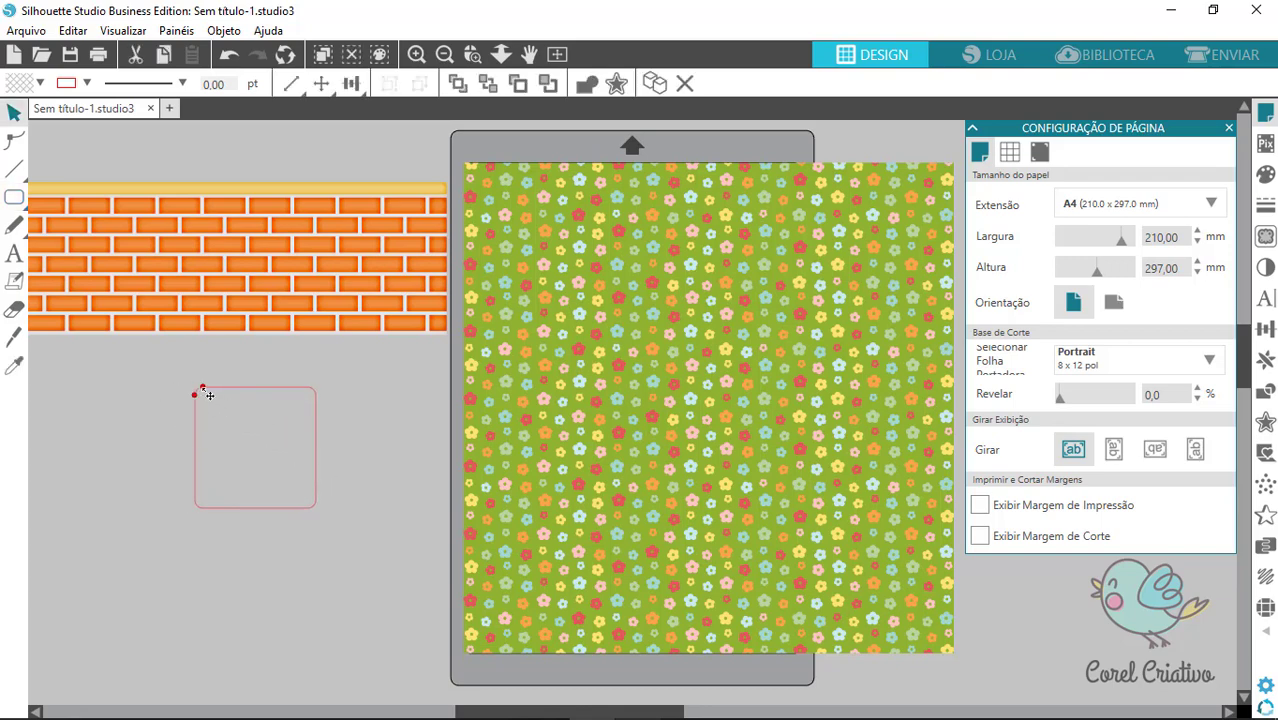
drag(216, 389, 228, 391)
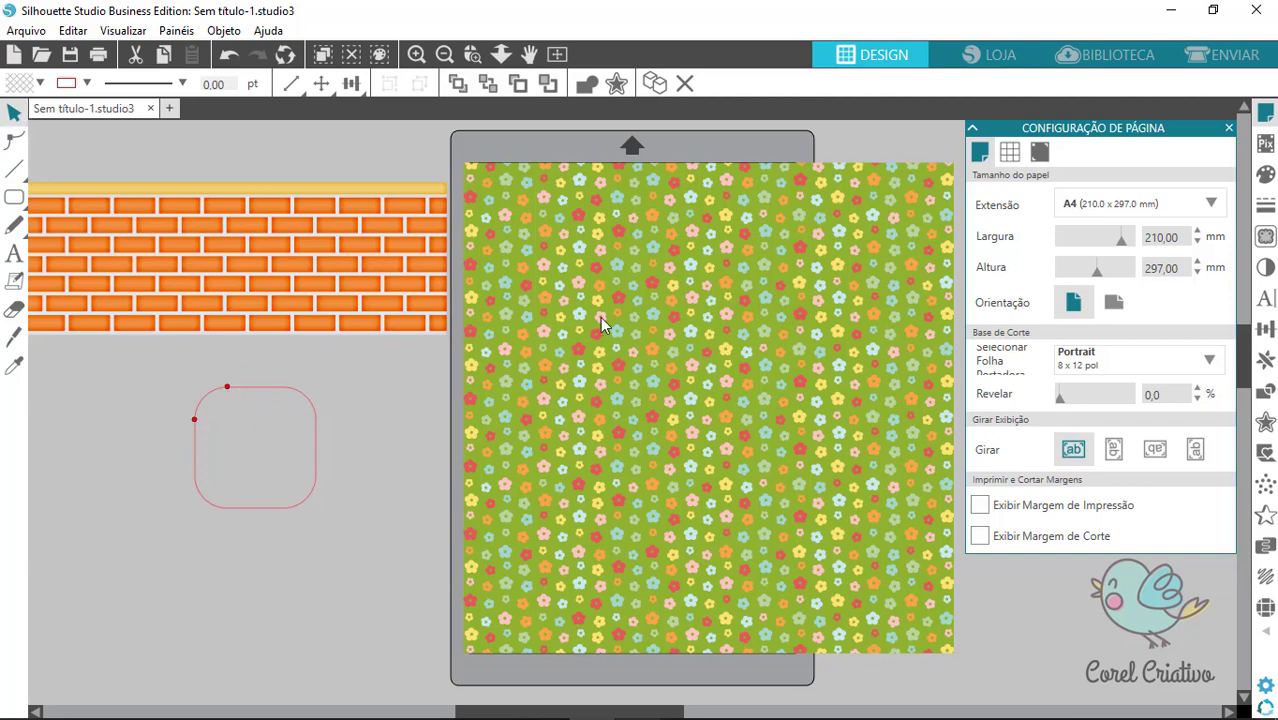
Step: Place the rounded square over the green floral pattern and scale the pattern down to about 240 mm around it
drag(298, 410, 722, 314)
click(926, 185)
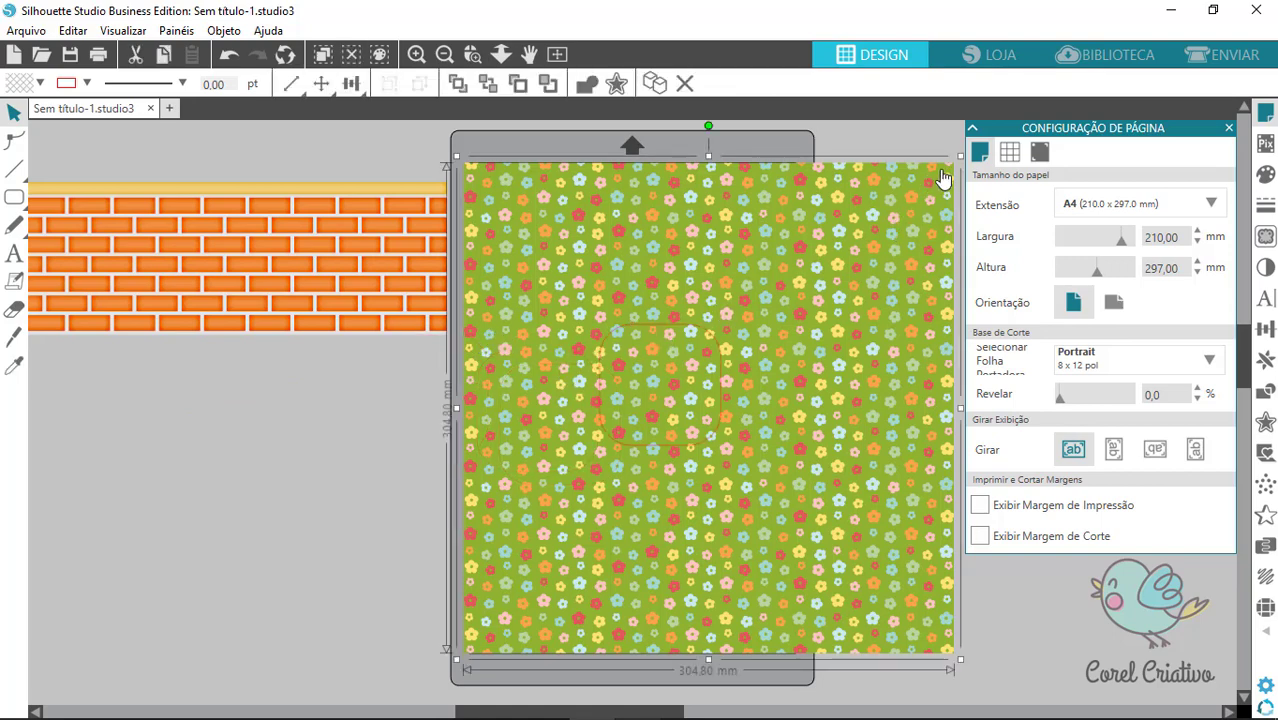
drag(960, 158, 856, 260)
drag(800, 397, 815, 335)
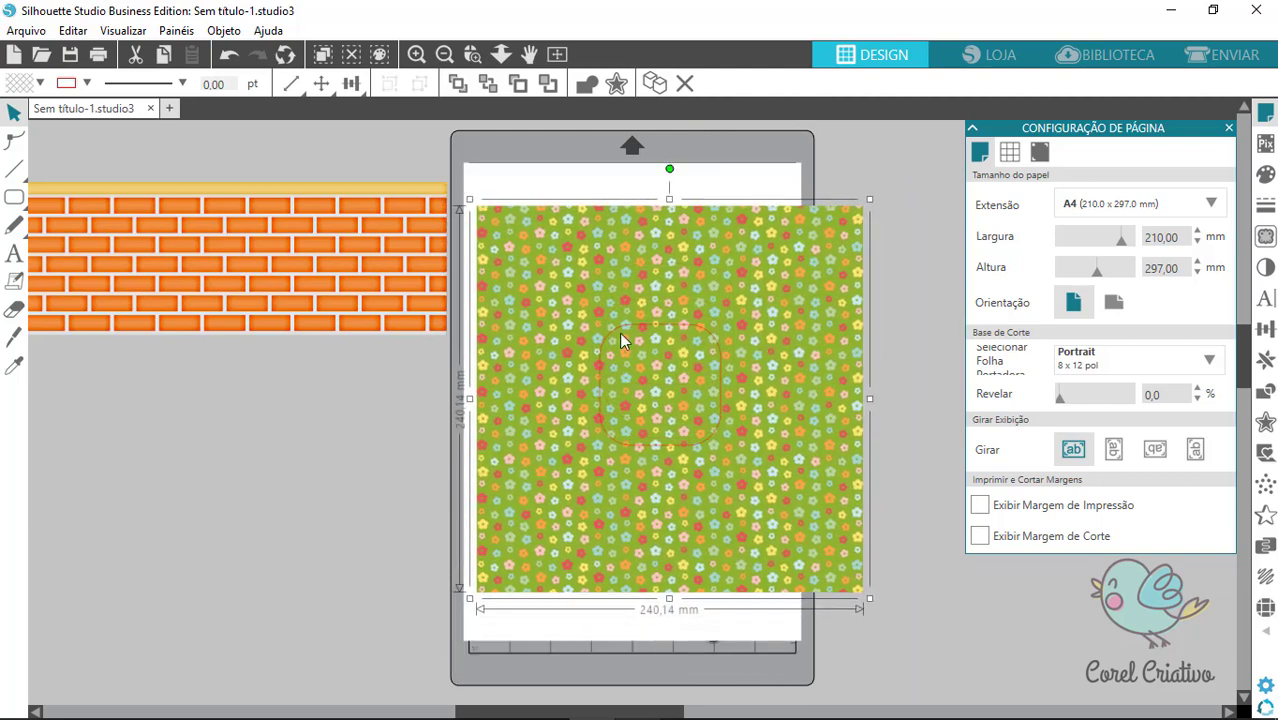
Step: Intersect the rounded square with the floral pattern and move the resulting piece to the upper part of the page
drag(460, 172, 899, 595)
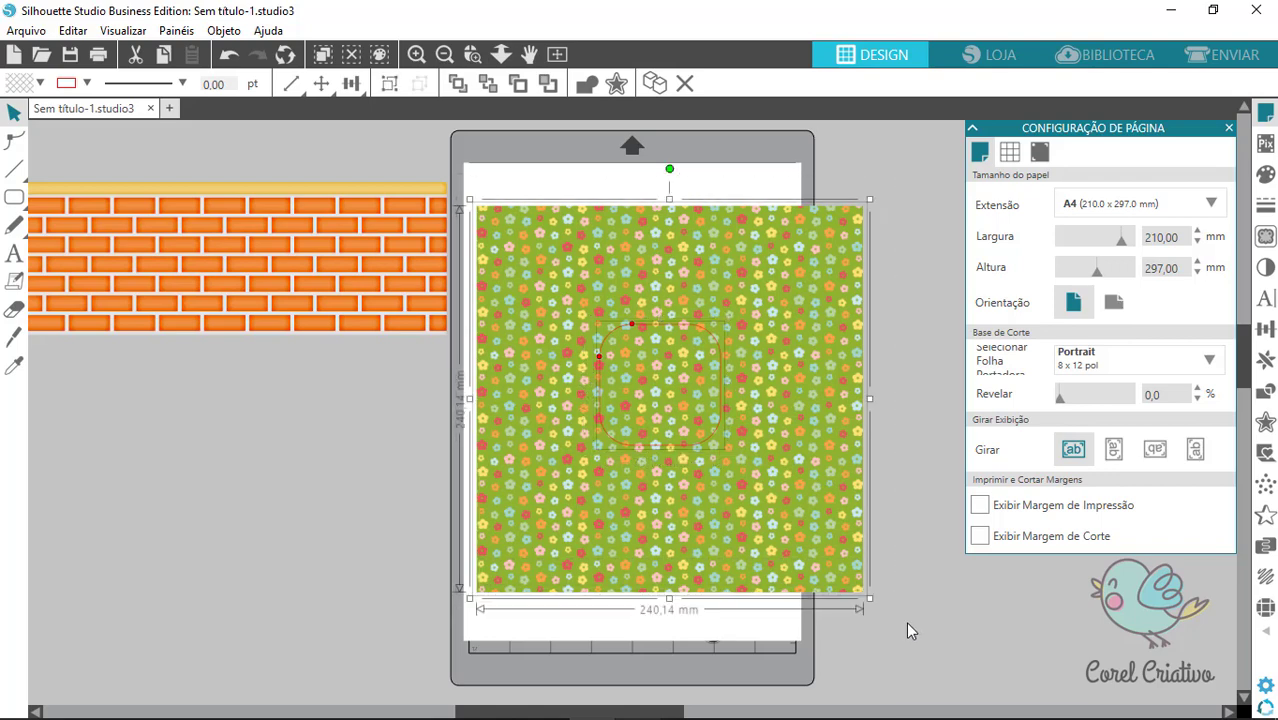
click(1268, 394)
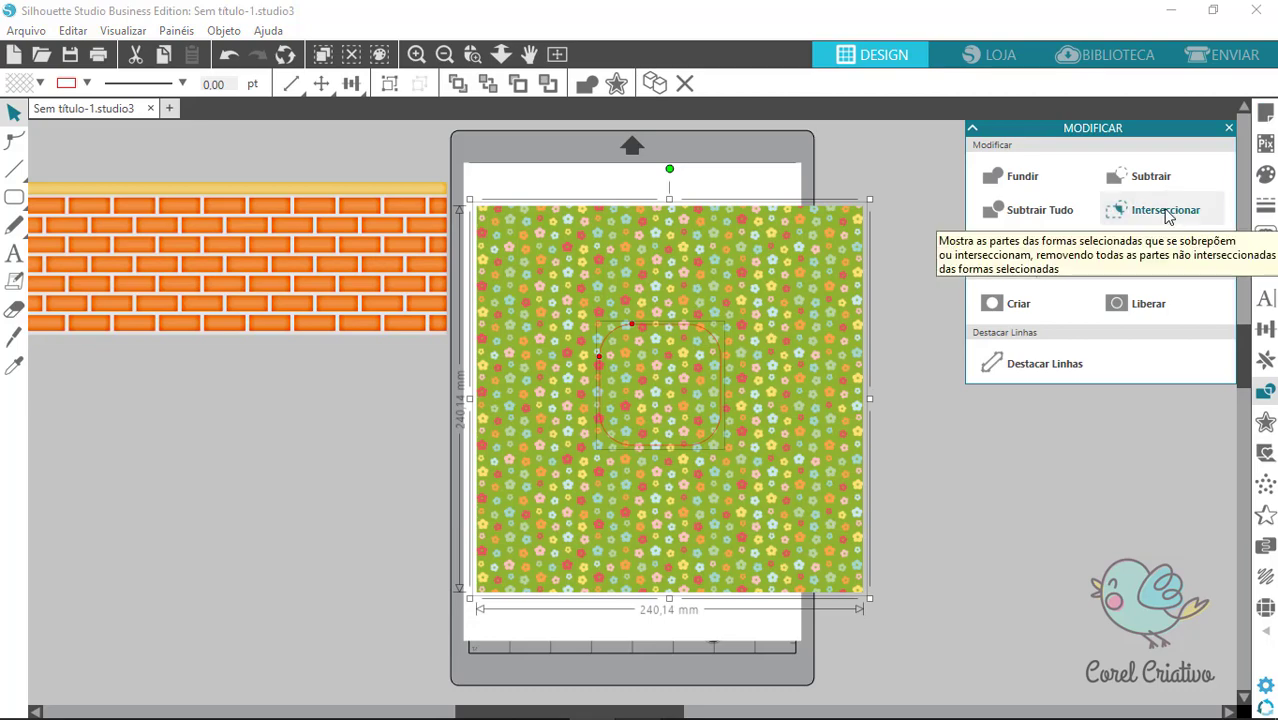
click(1166, 214)
drag(662, 388, 563, 251)
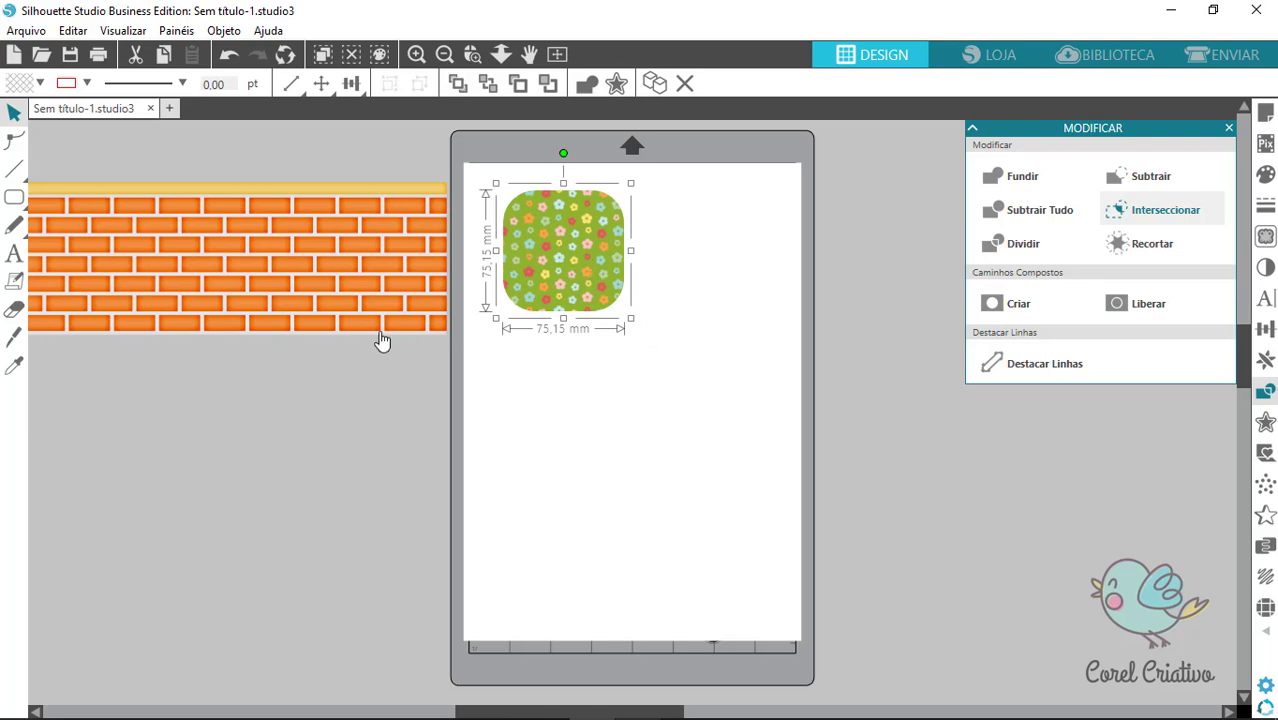
Step: Move the brick pattern onto the page and crop both its ends by point editing to about 160 mm wide
drag(268, 306, 675, 451)
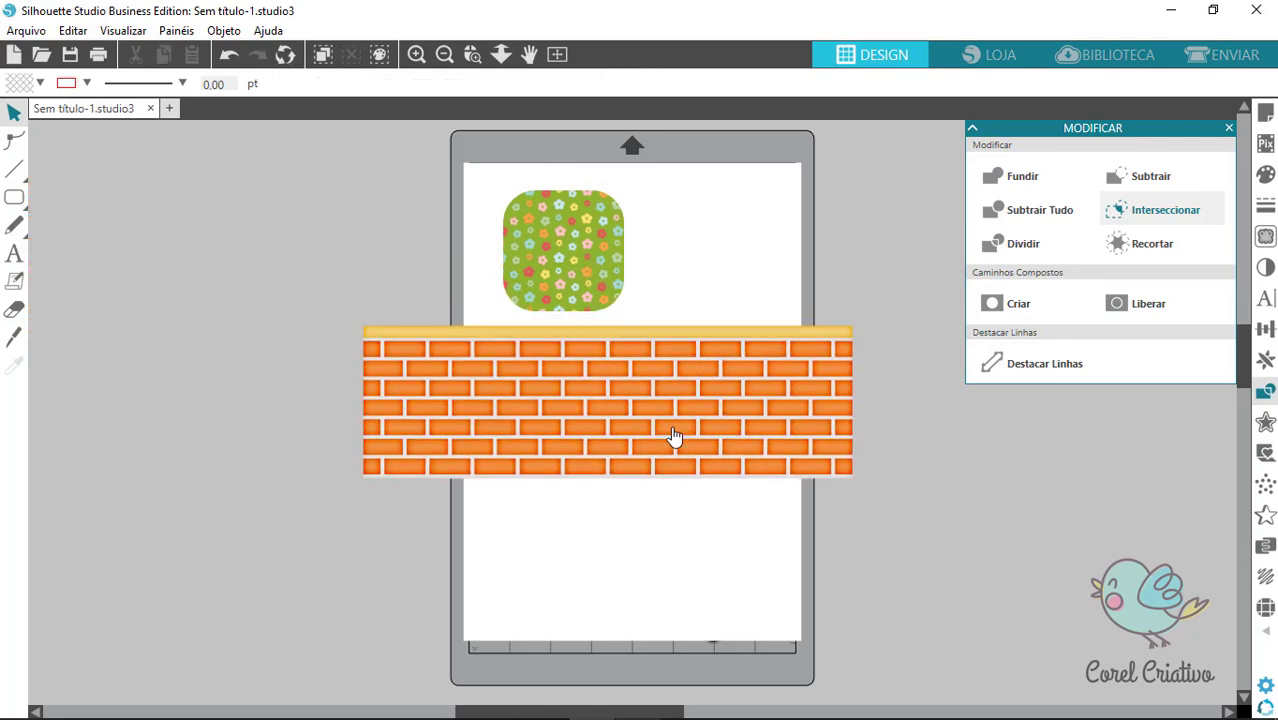
click(438, 396)
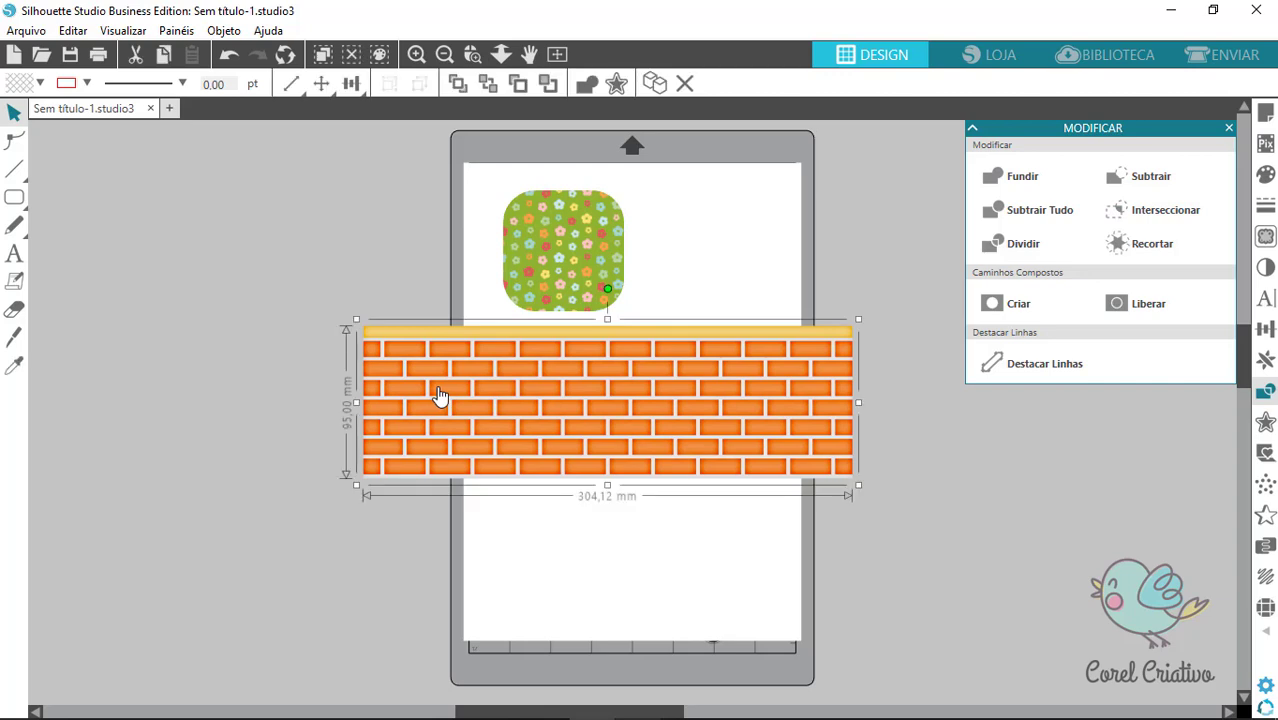
double_click(438, 396)
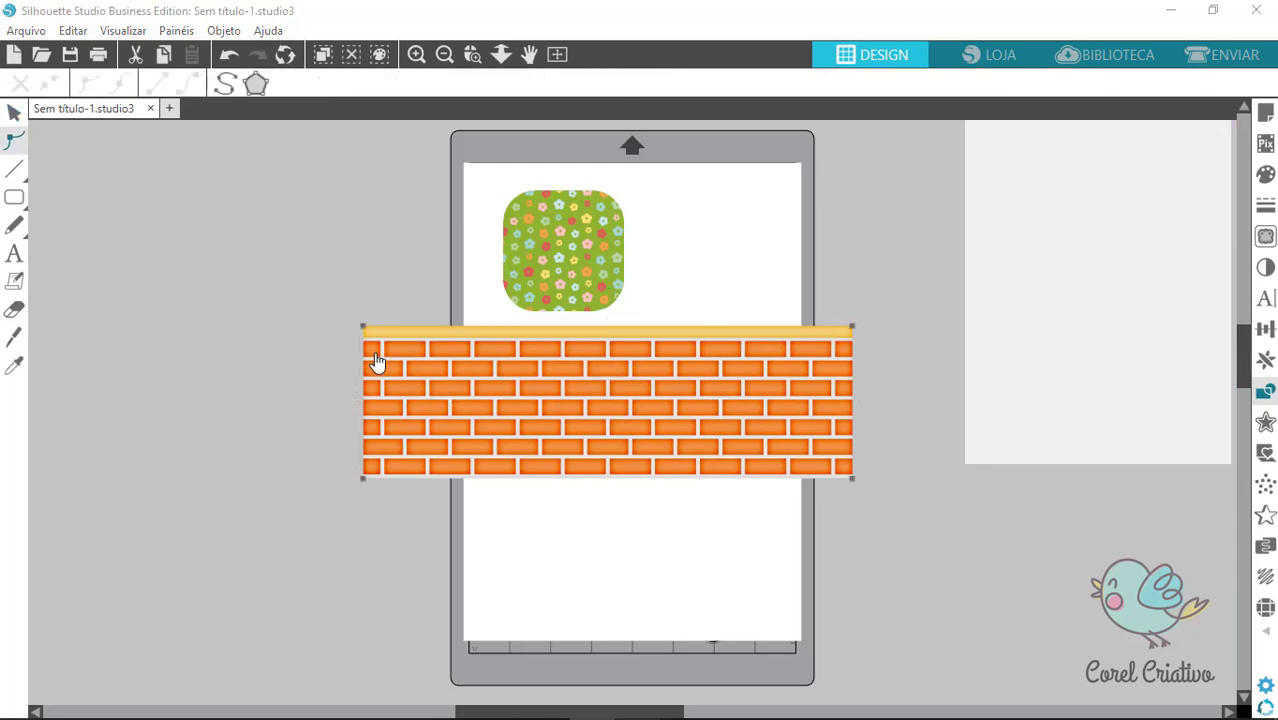
drag(331, 314, 488, 484)
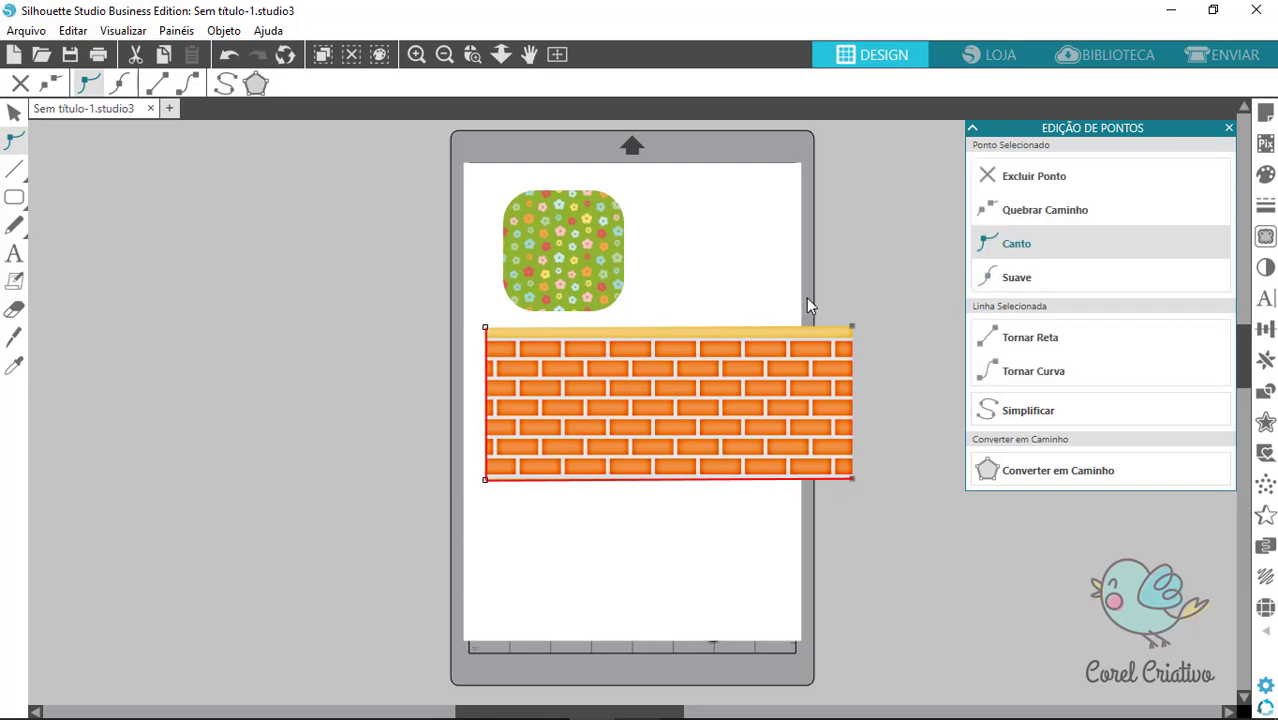
drag(806, 297, 866, 402)
drag(873, 487, 748, 483)
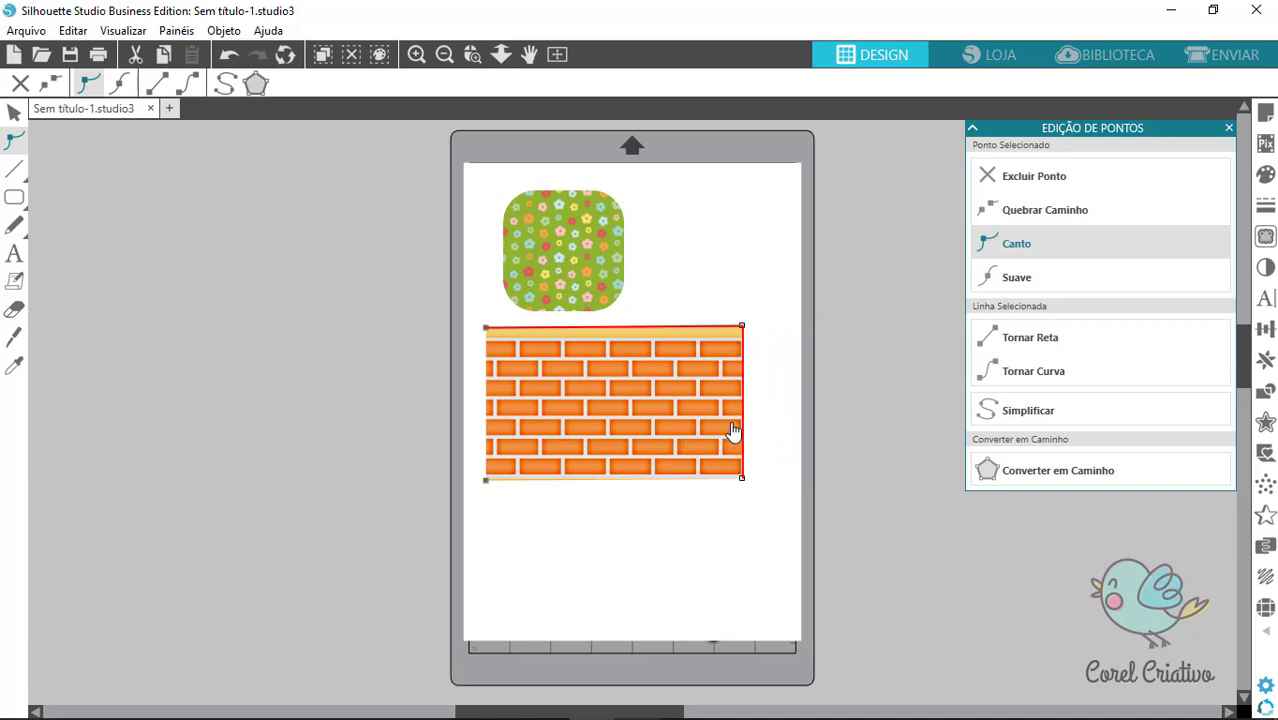
Step: Crop away the brick pattern's yellow upper strip and trim its bottom edge by moving the edge points
drag(450, 315, 749, 366)
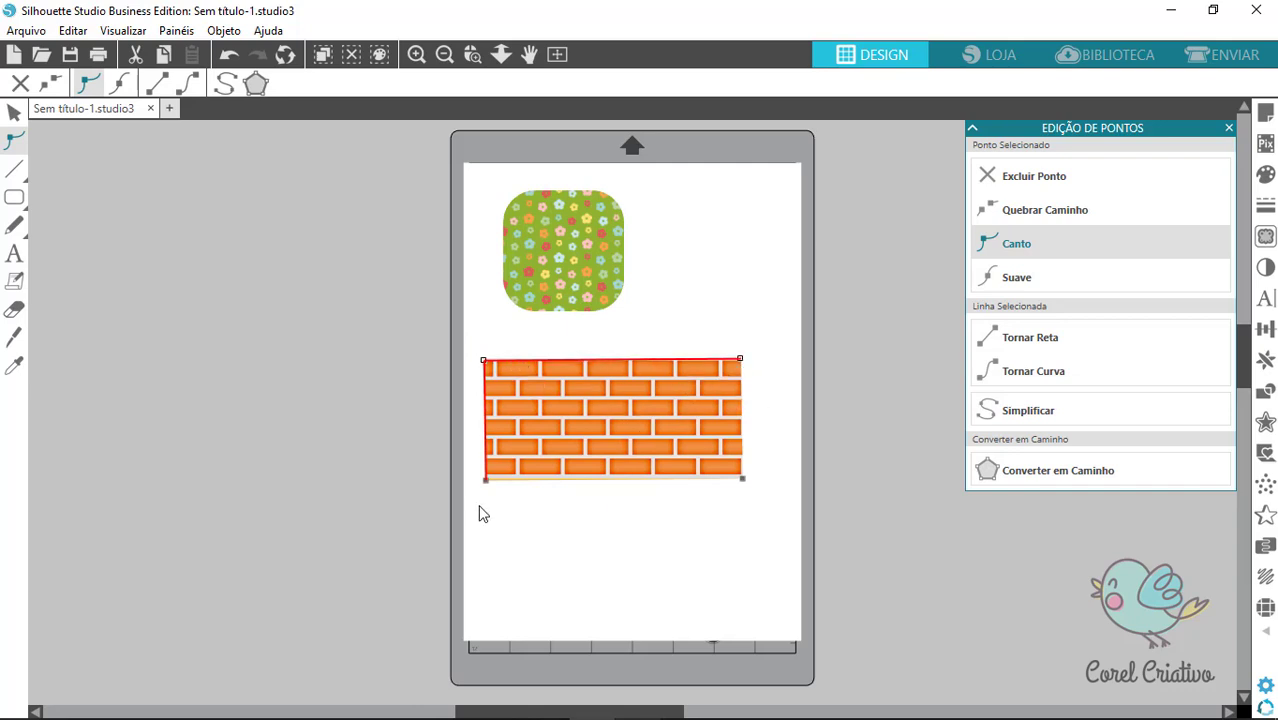
click(432, 450)
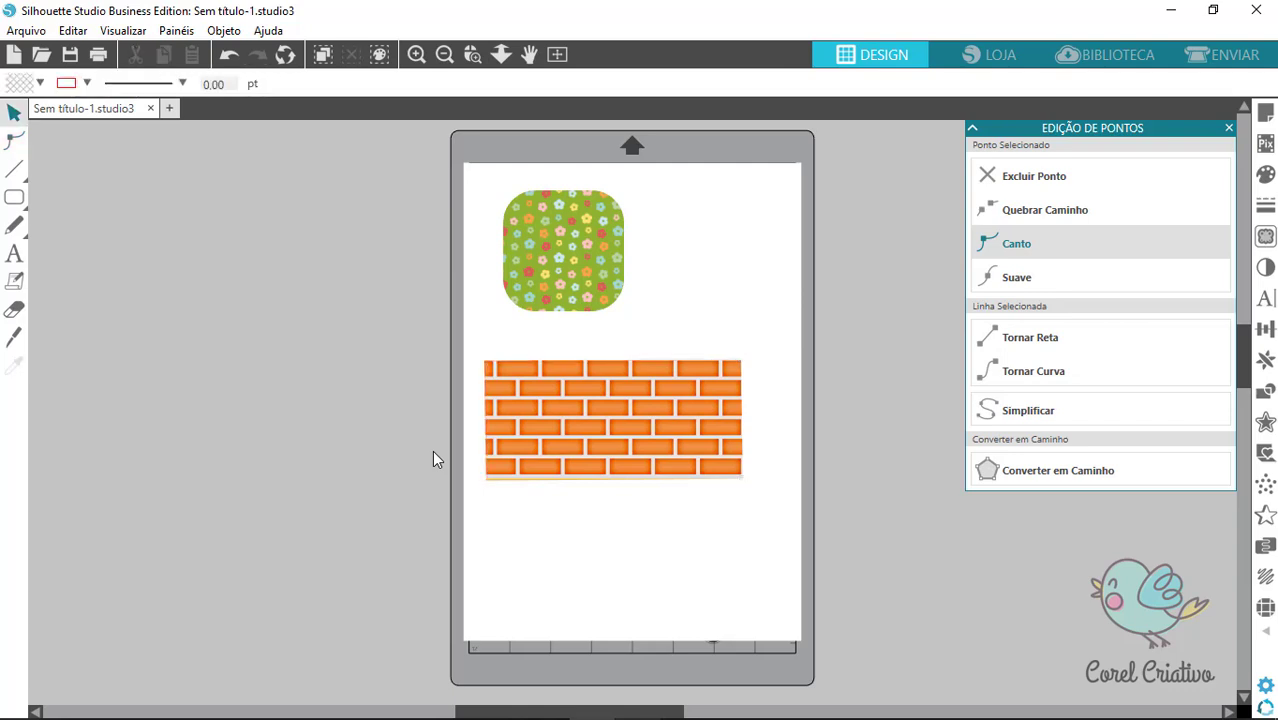
click(550, 422)
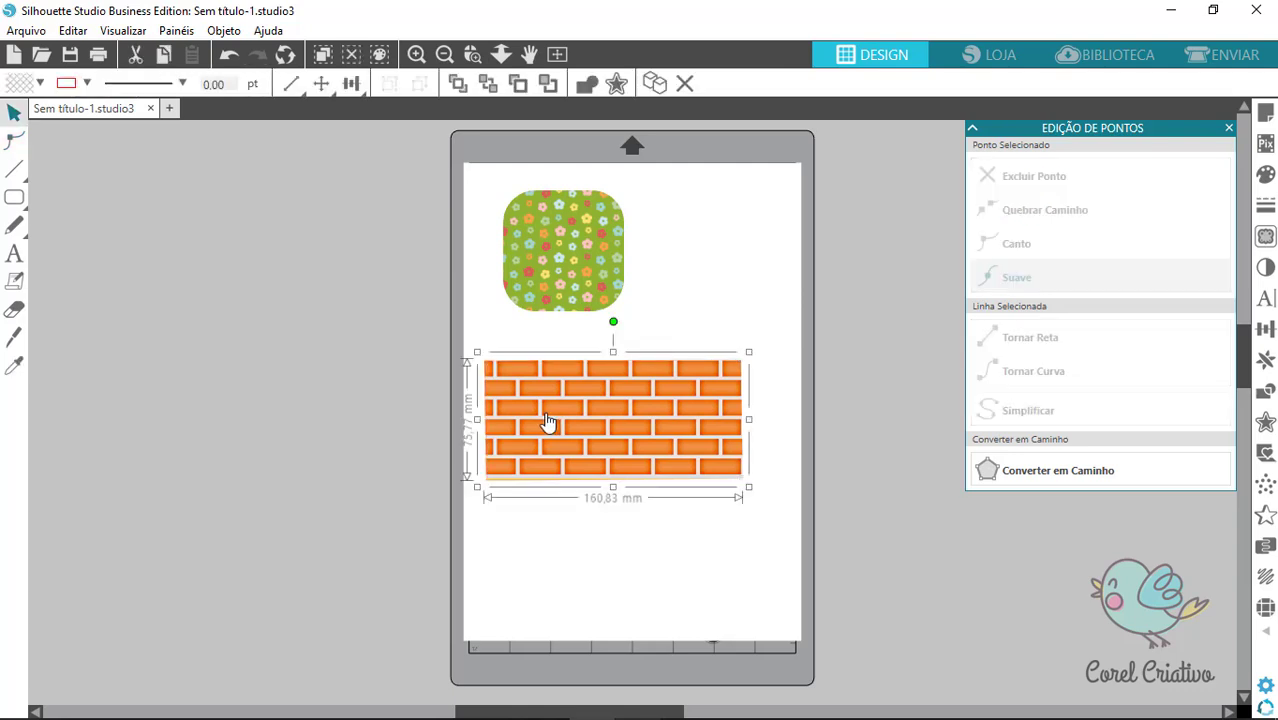
double_click(505, 450)
drag(447, 447, 782, 510)
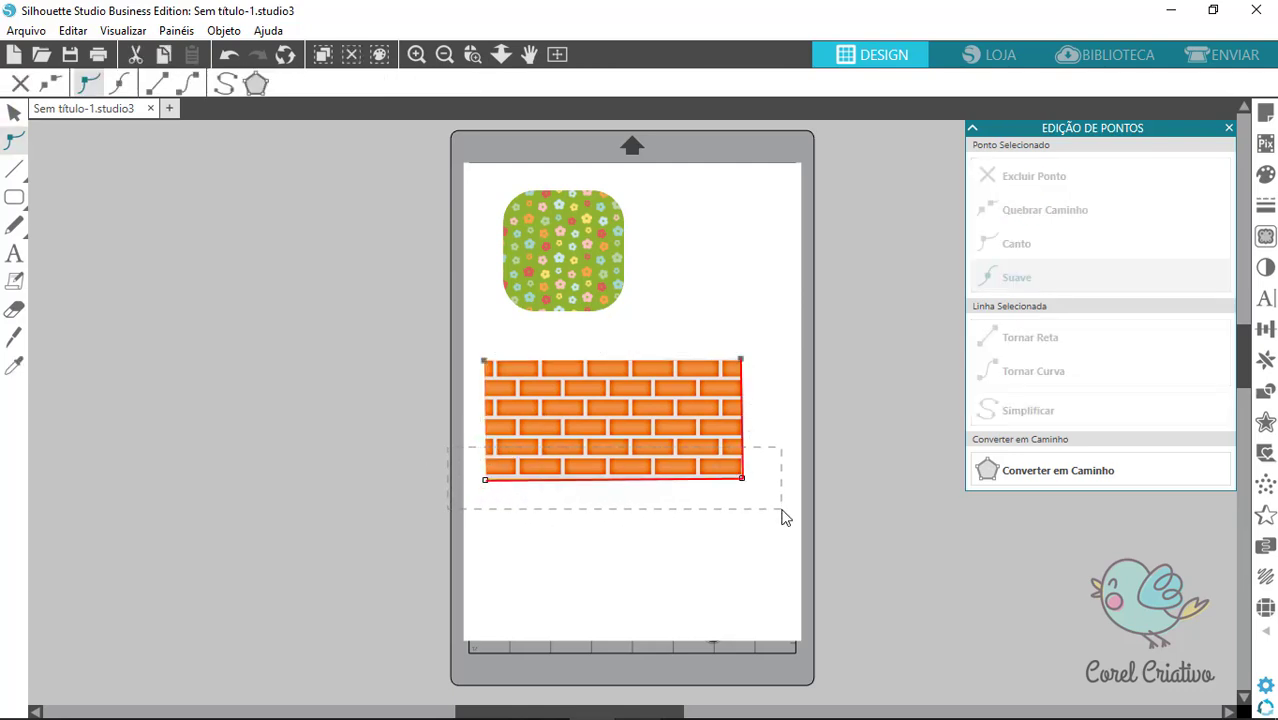
click(745, 478)
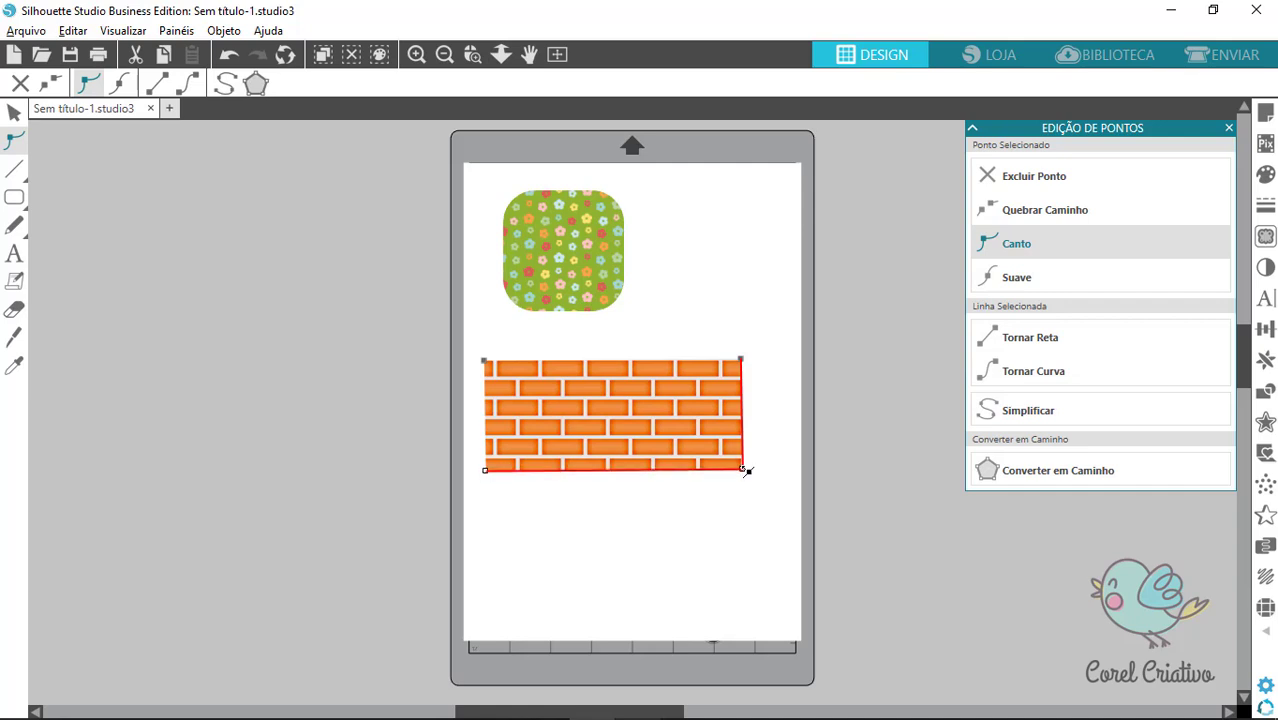
mouse_move(747, 482)
mouse_down()
mouse_move(733, 482)
mouse_move(763, 480)
mouse_move(710, 474)
mouse_move(763, 469)
mouse_move(722, 480)
mouse_move(733, 551)
mouse_move(744, 479)
mouse_up()
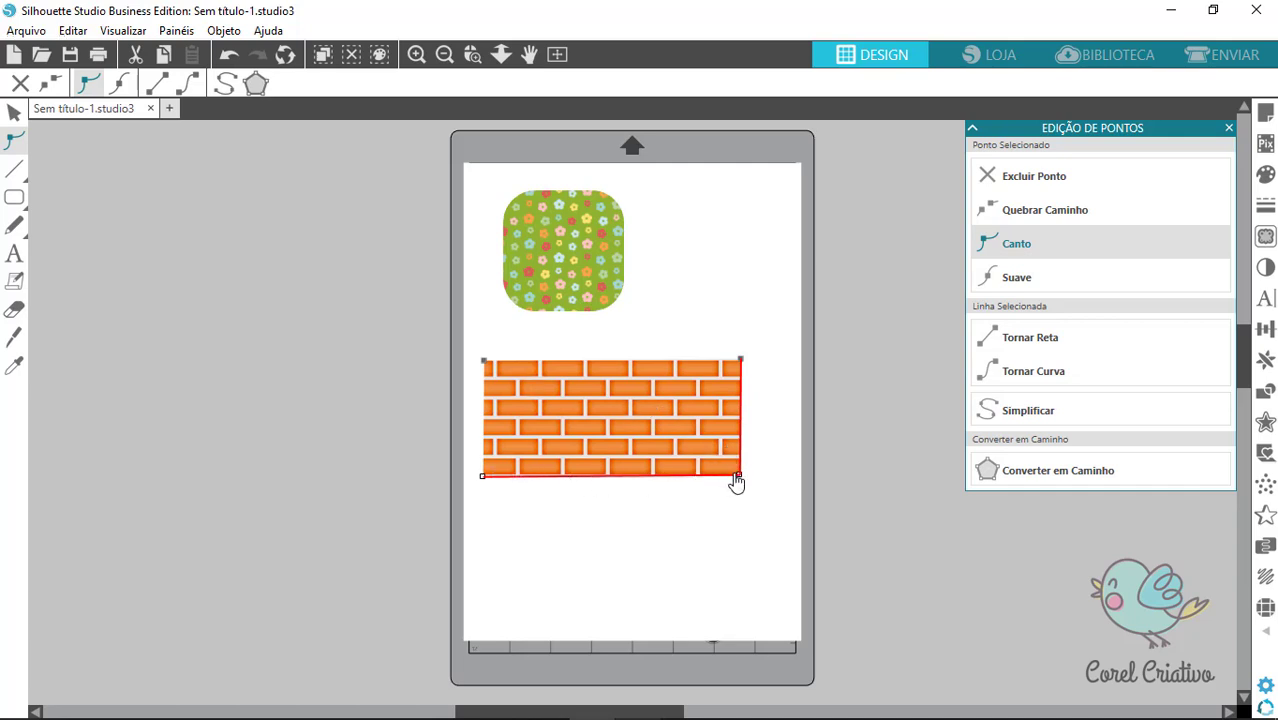
click(756, 478)
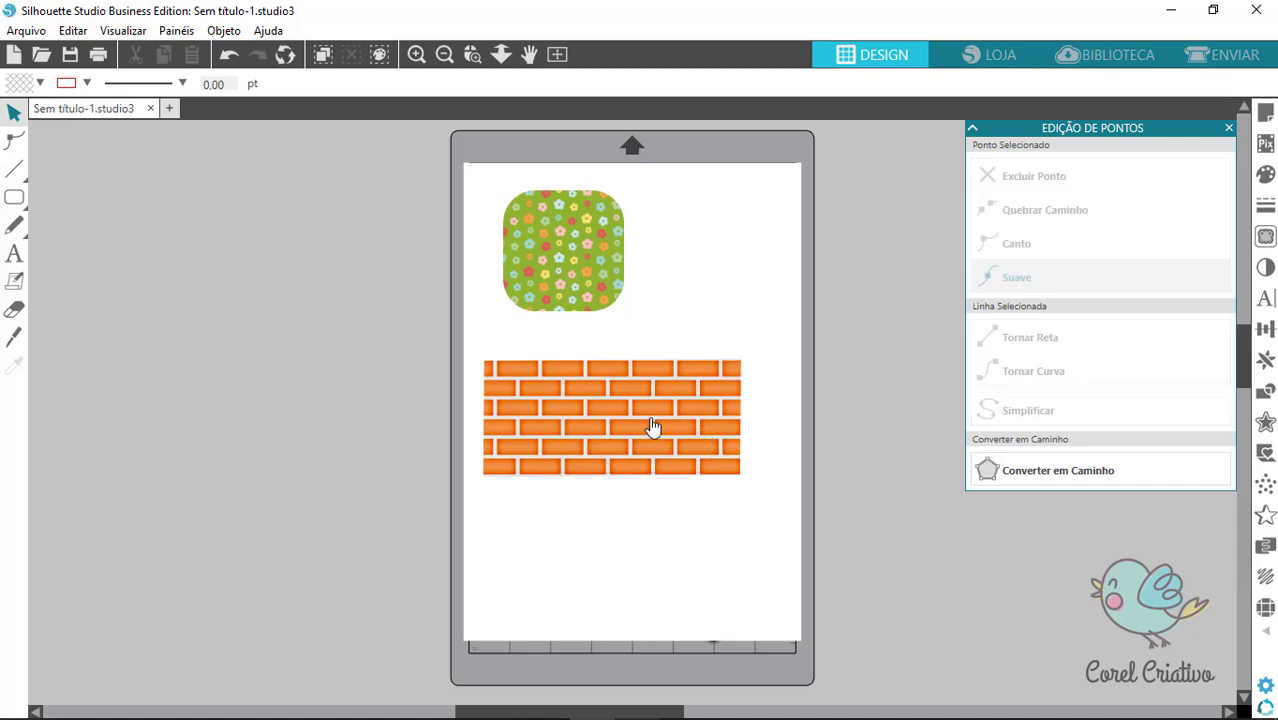
Step: Move the floral square just above the bricks and insert the 3d chimney box from the library's full project list
drag(594, 278, 639, 315)
click(645, 354)
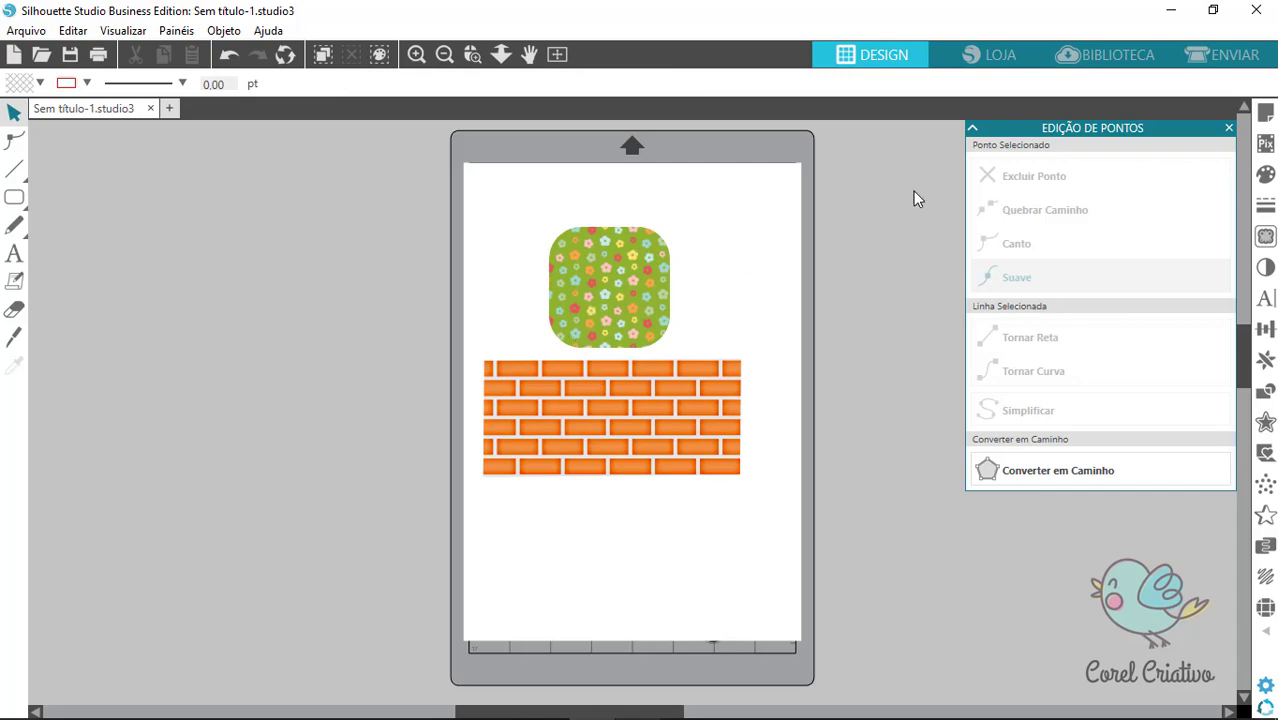
click(1105, 55)
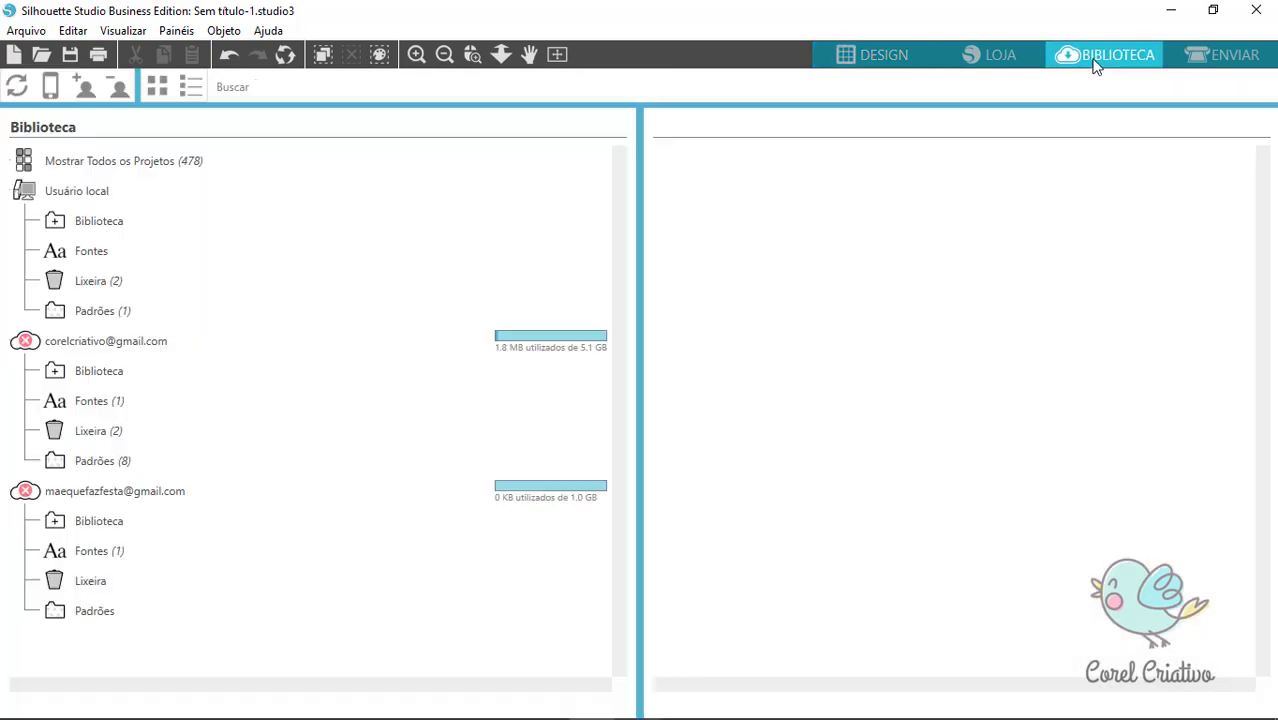
click(165, 163)
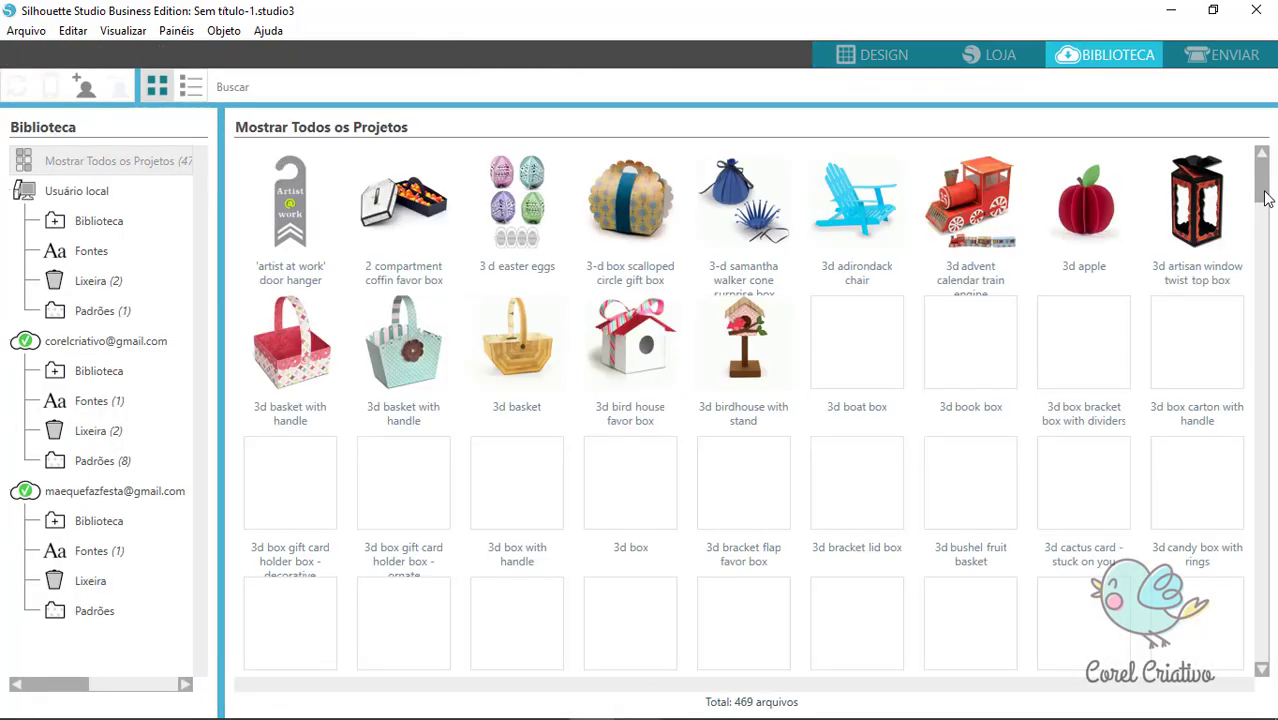
scroll(1262, 220, down, 3)
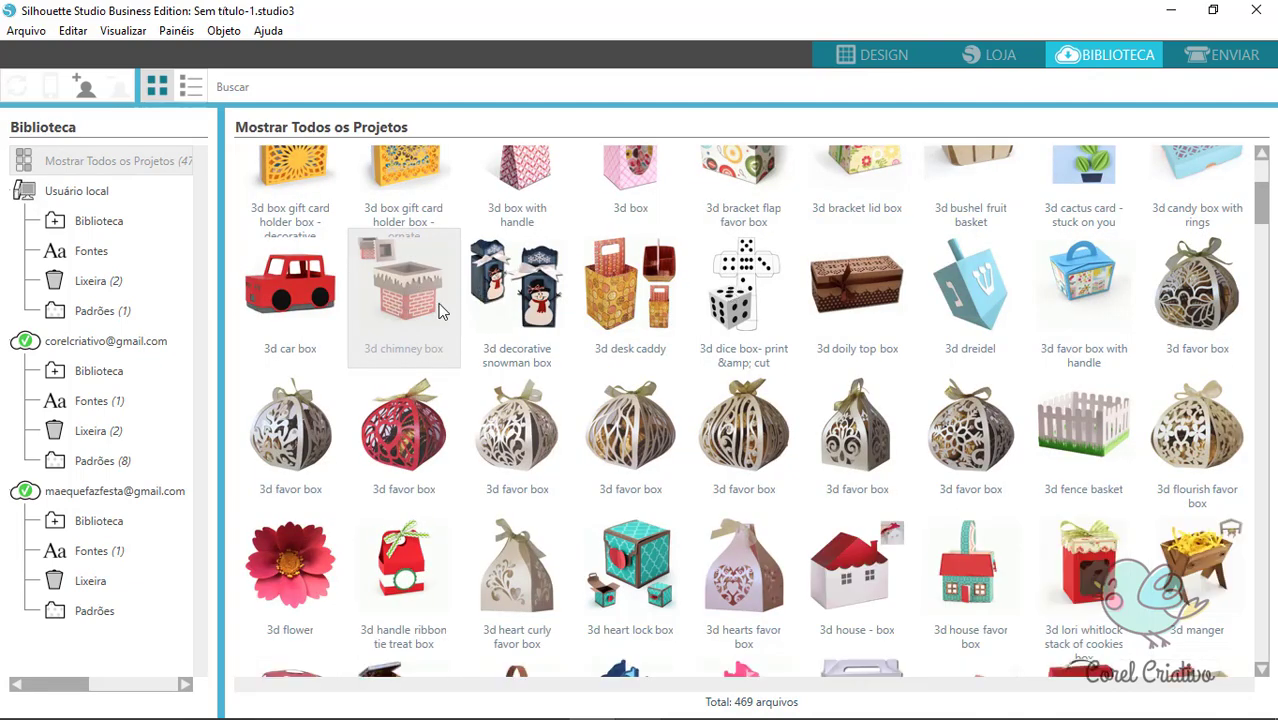
double_click(424, 290)
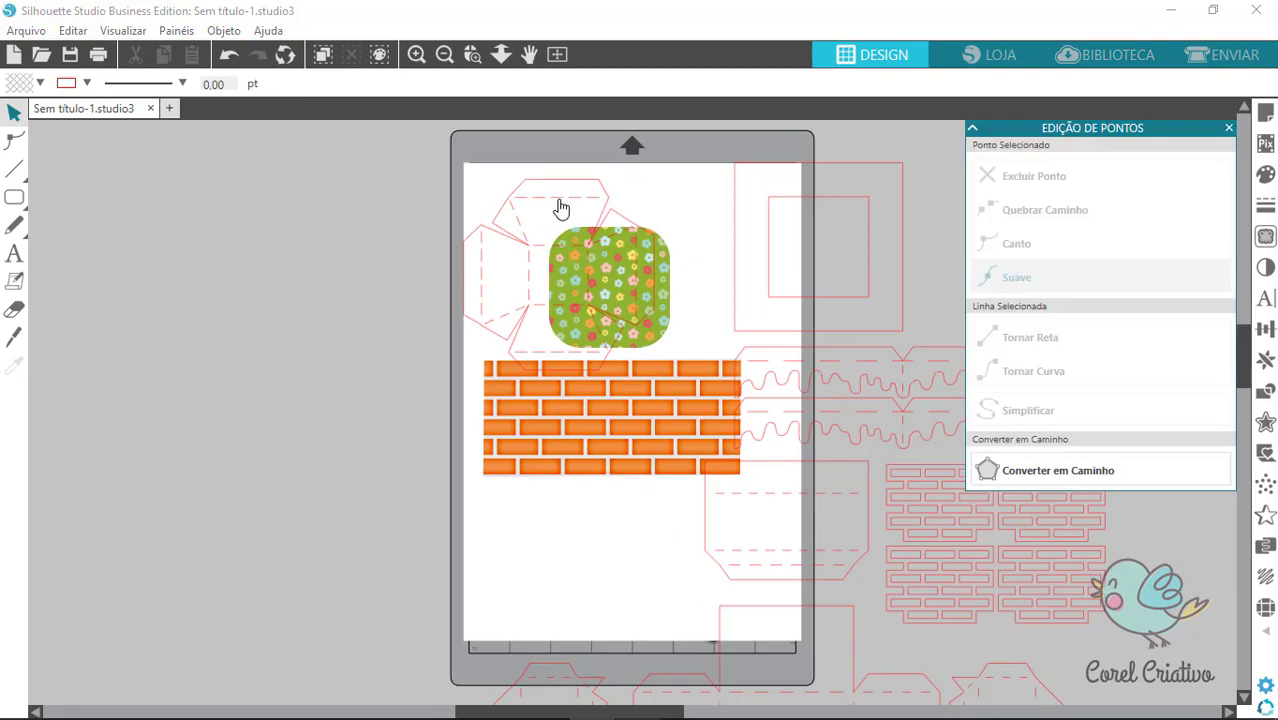
Step: Move the chimney box template off the page, beside the mat, and ungroup it into separate pieces
drag(531, 205, 5, 218)
click(176, 199)
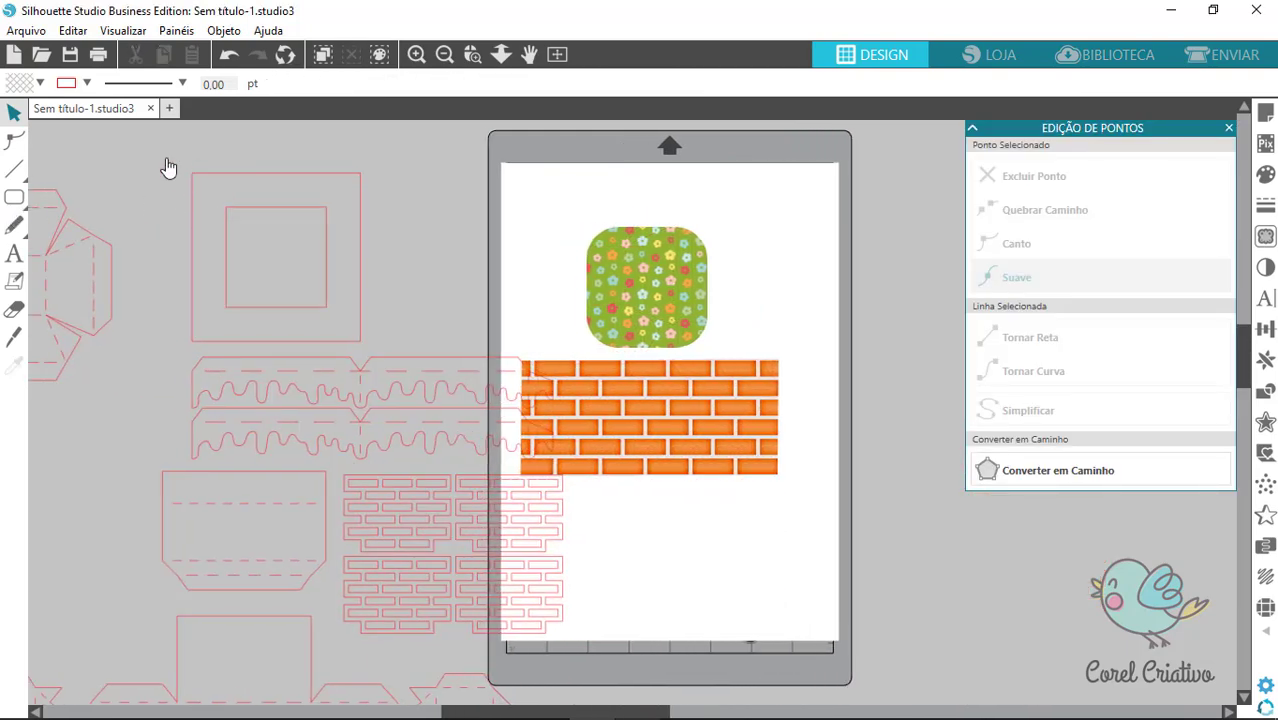
drag(211, 163, 141, 137)
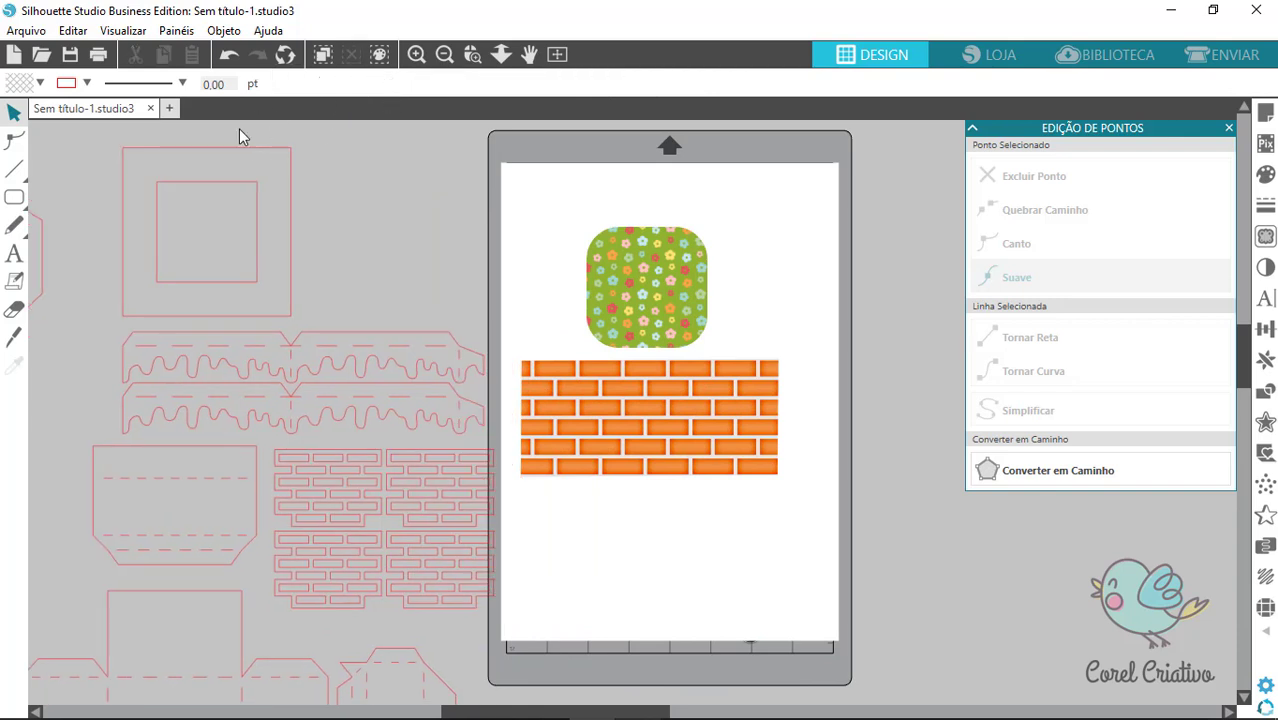
click(229, 159)
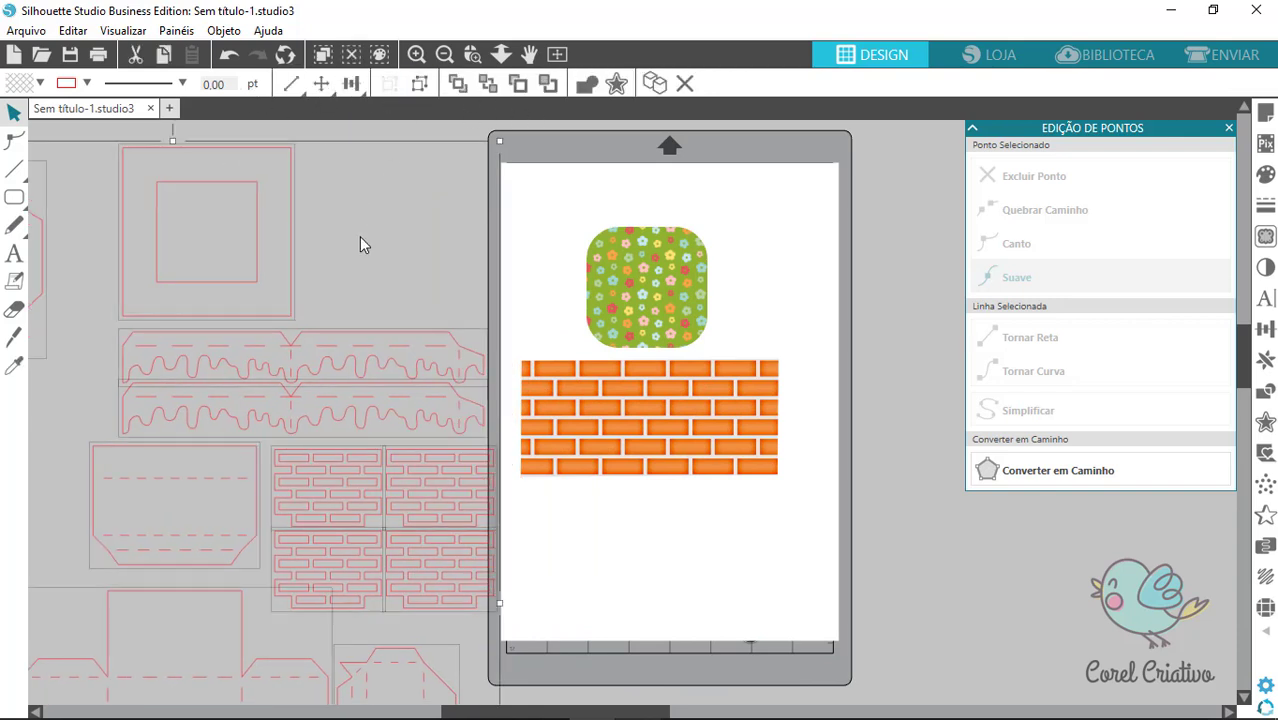
Step: Place the template's upper drip-edged strip over the brick pattern and enlarge the pattern to about 228 mm wide
click(360, 326)
drag(360, 341, 465, 266)
mouse_move(500, 201)
mouse_down()
mouse_move(522, 171)
mouse_move(713, 177)
mouse_move(748, 470)
mouse_up()
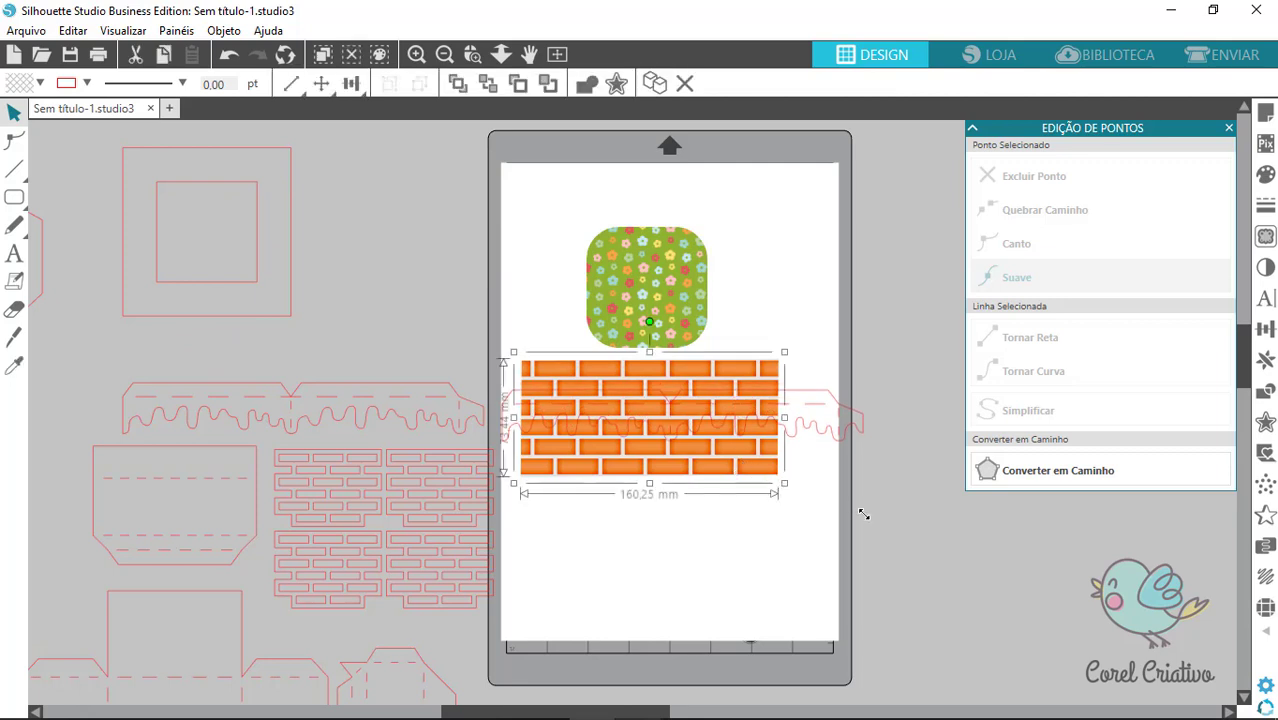
drag(863, 514, 892, 532)
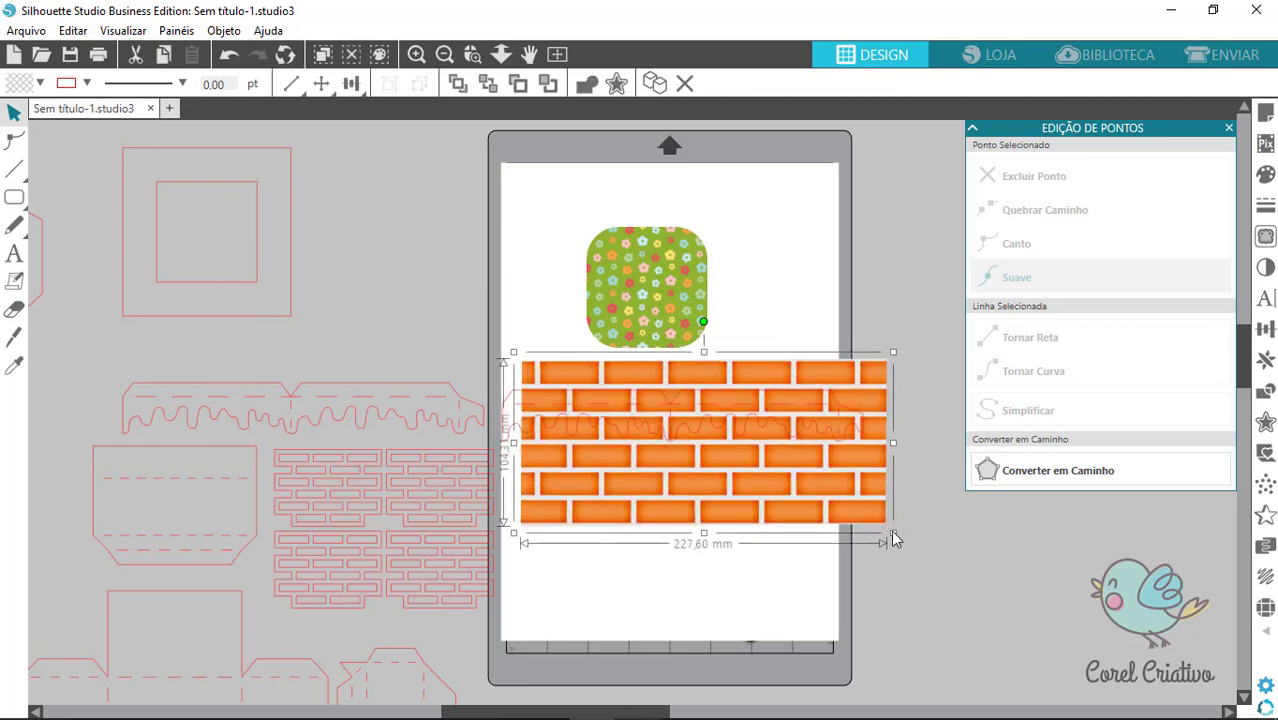
Step: Shift the drip-edged strip inside the brick pattern's outline and enlarge the pattern to about 245 mm wide
click(619, 438)
mouse_move(622, 442)
mouse_down()
mouse_move(665, 448)
mouse_move(647, 463)
mouse_up()
click(747, 514)
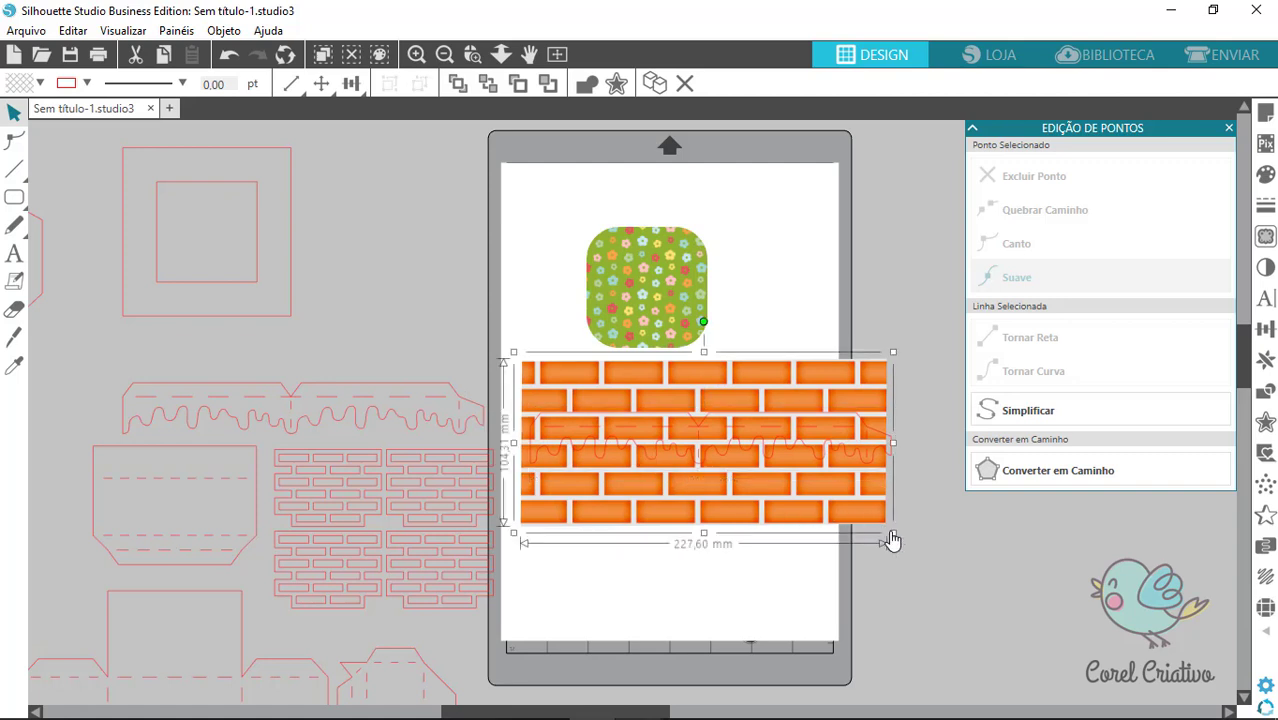
drag(892, 534, 915, 546)
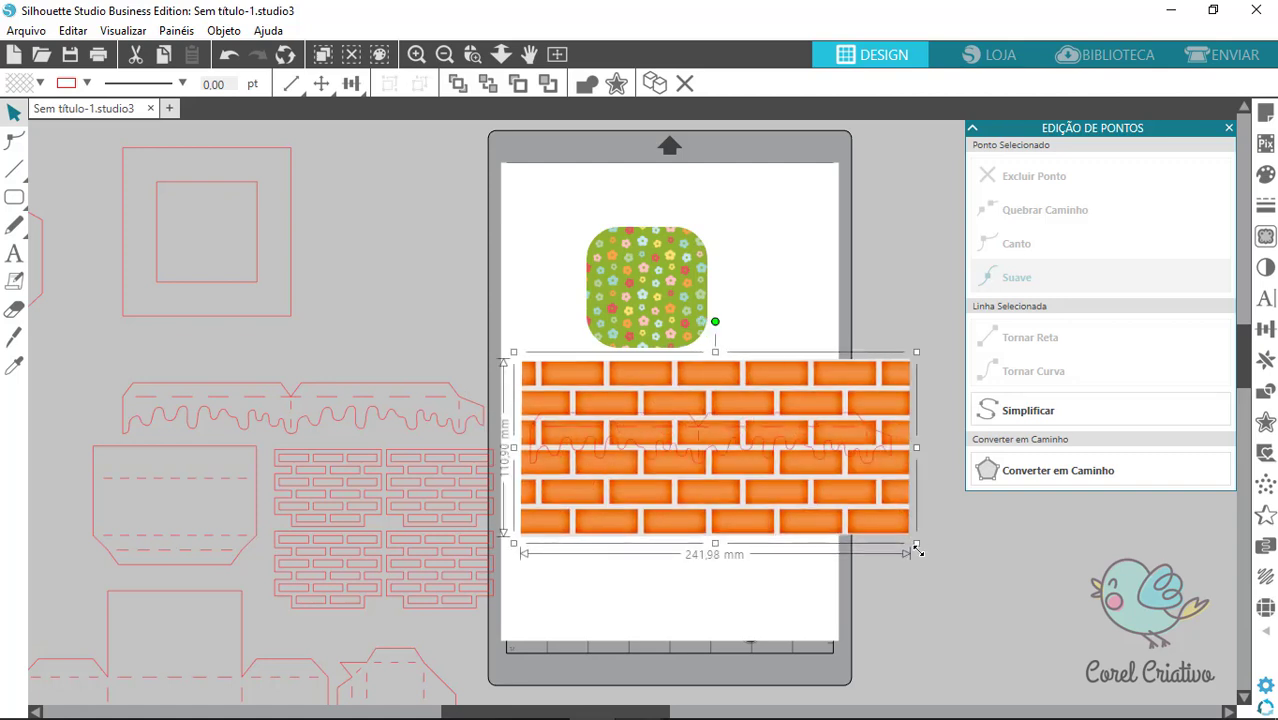
Step: Select the brick pattern together with the drip-edged strip and intersect them
click(522, 368)
click(895, 545)
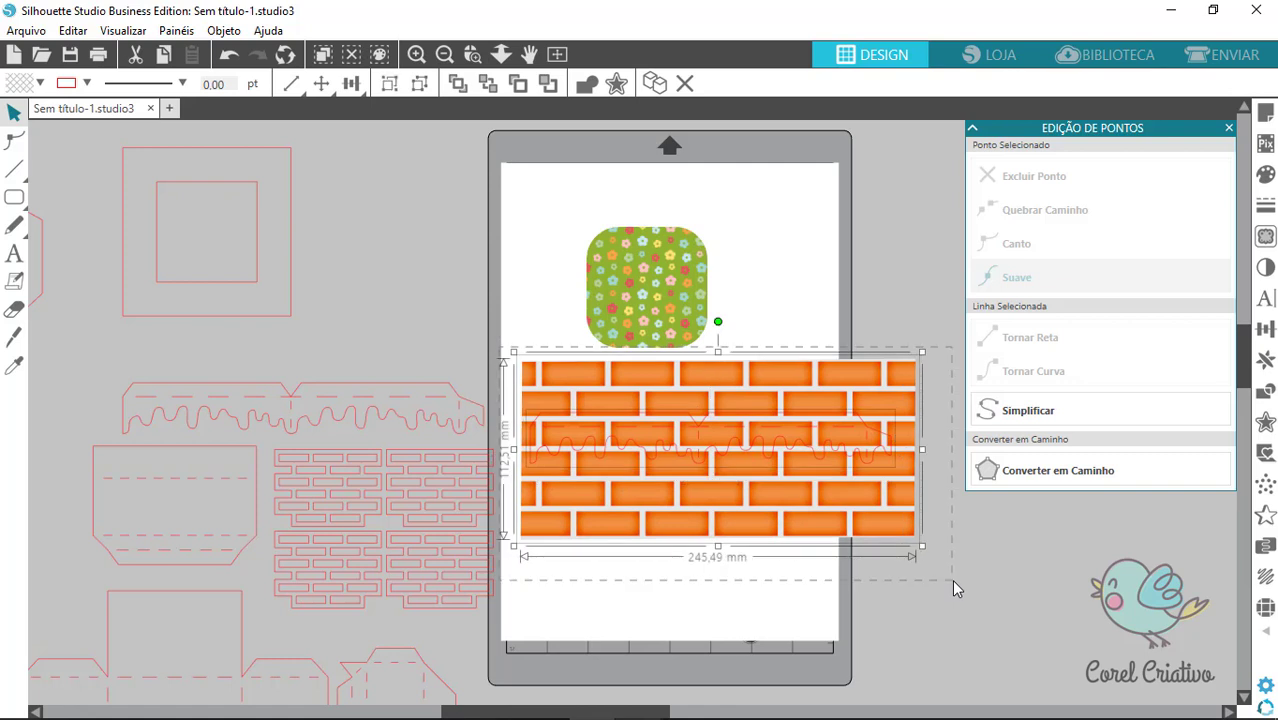
click(1267, 392)
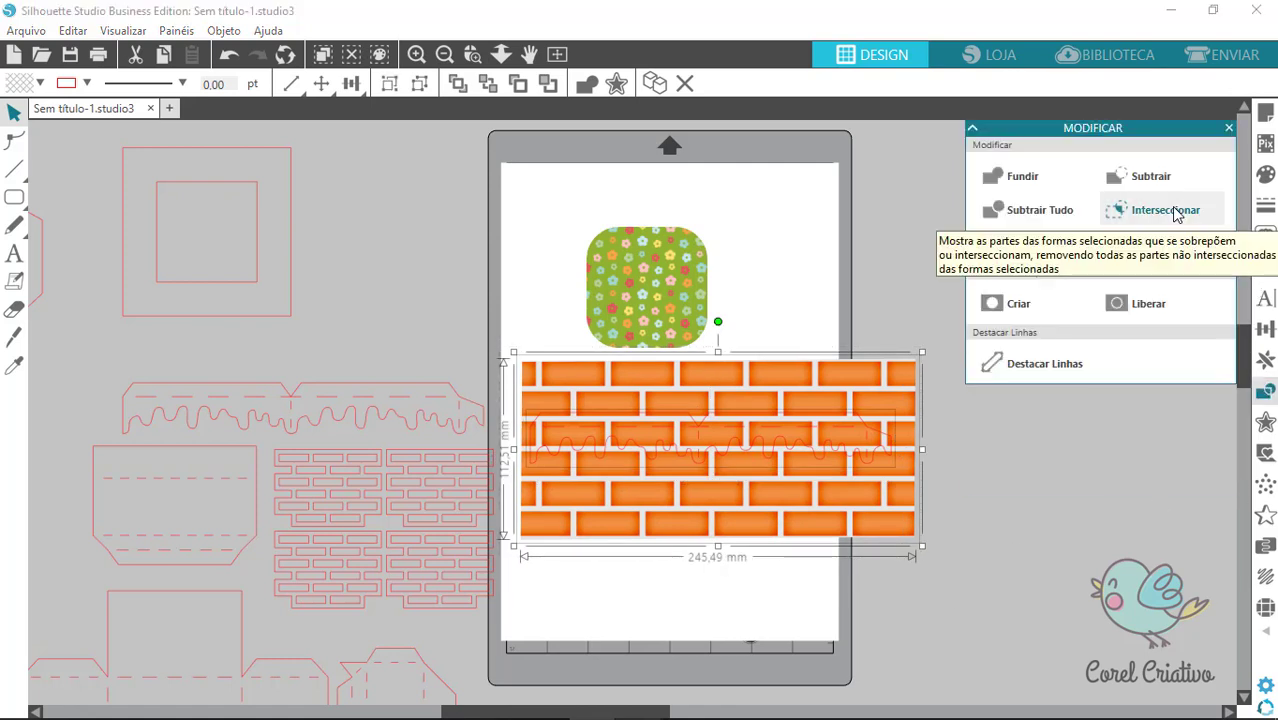
click(1168, 212)
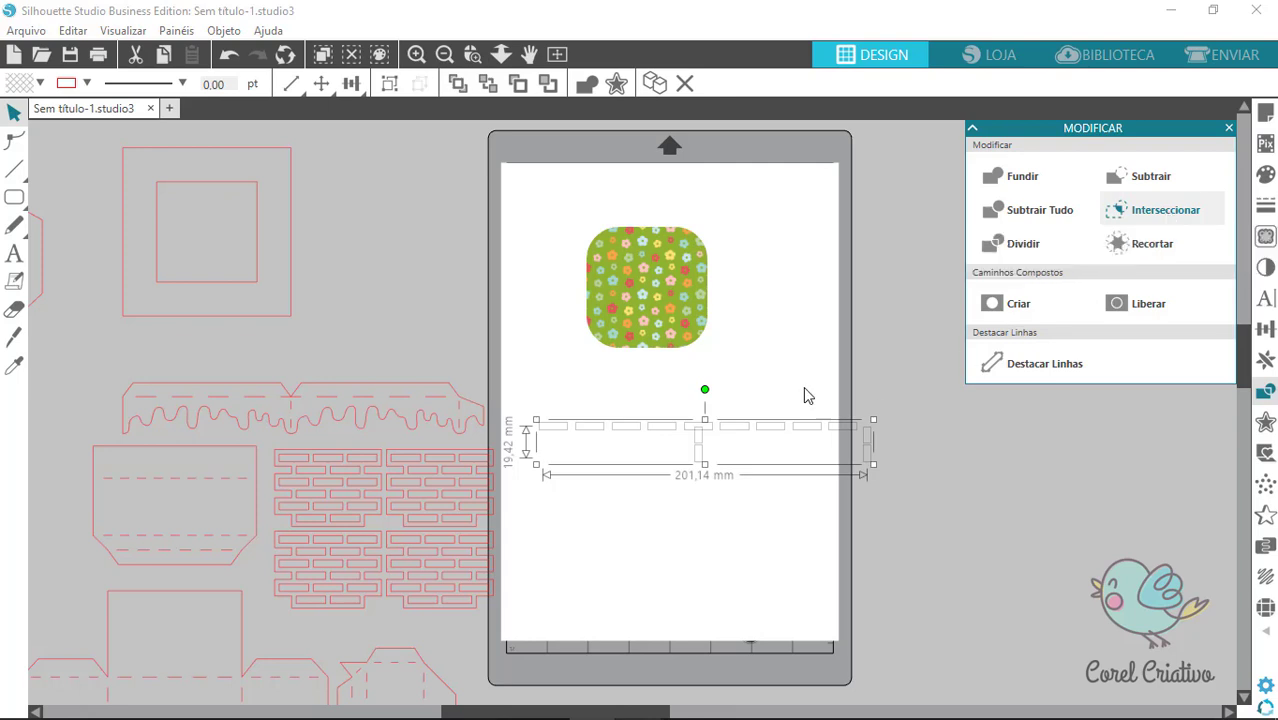
Step: Delete the intersected strip, restore it, and undo the intersection with the brick pattern
key(Delete)
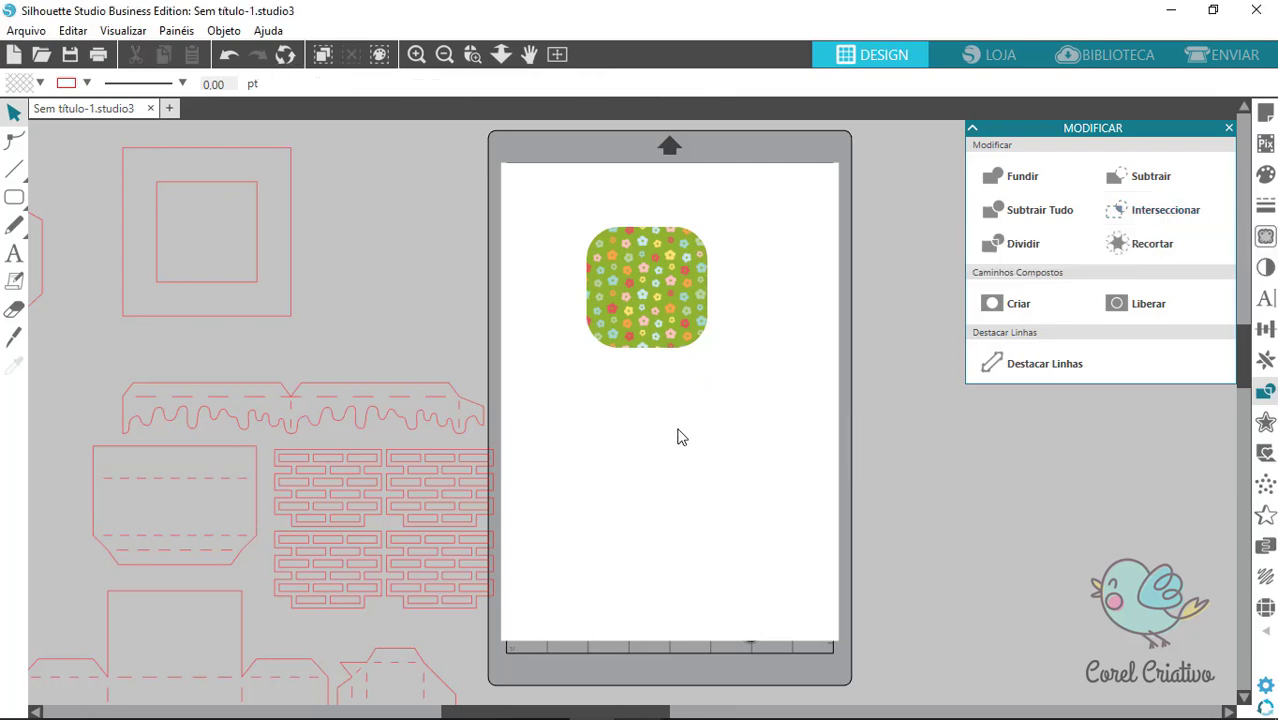
key(ctrl+z)
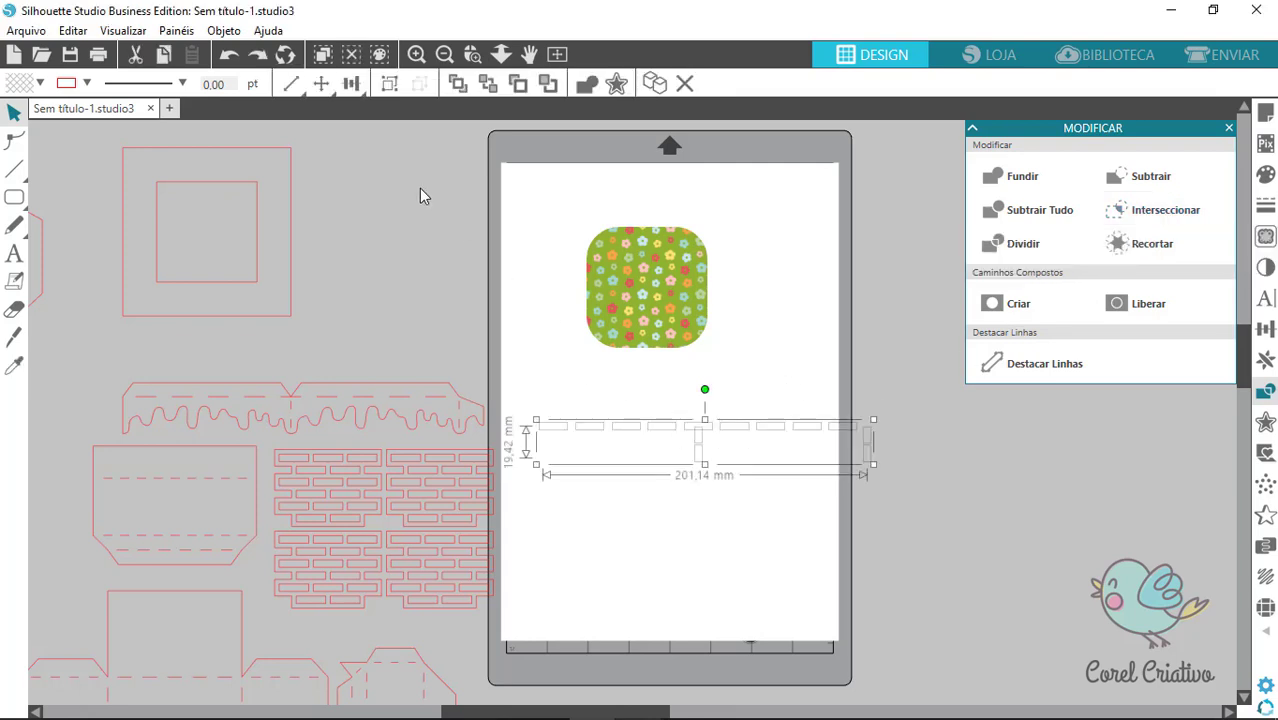
click(226, 58)
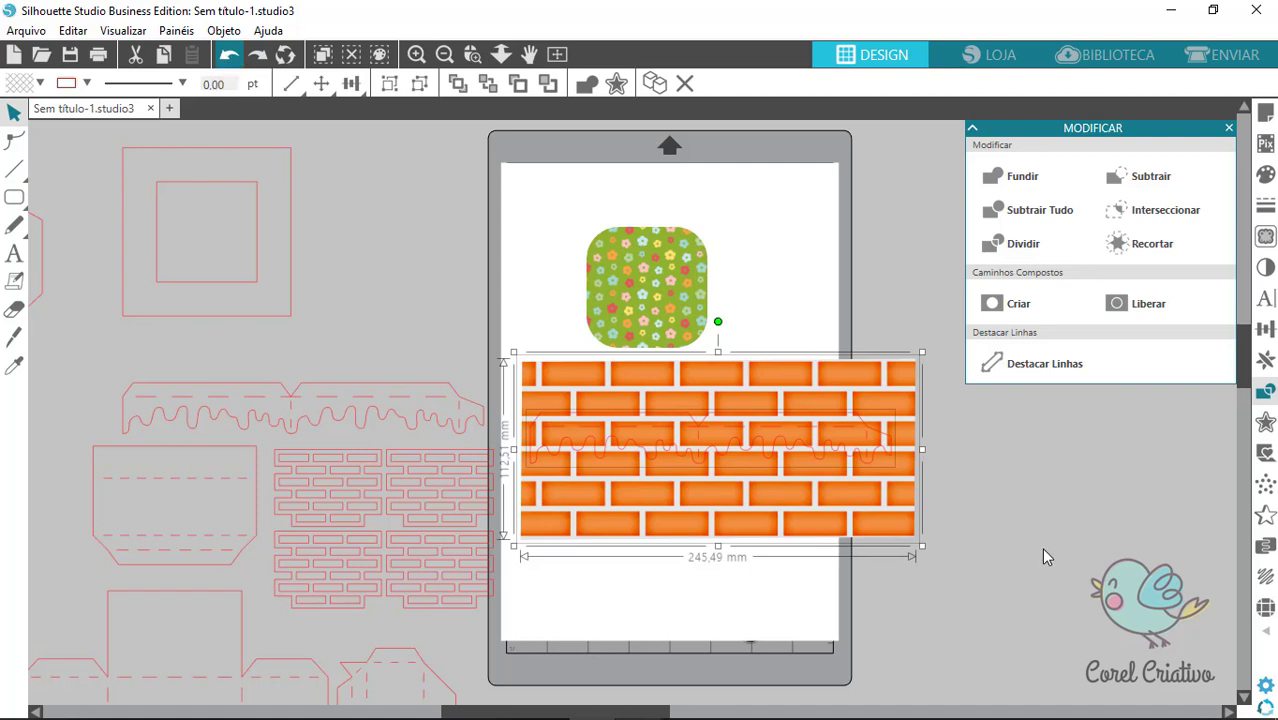
Step: Select only the drip-edged strip over the brick pattern and ungroup its outer cut outline from the dashed fold lines
click(884, 445)
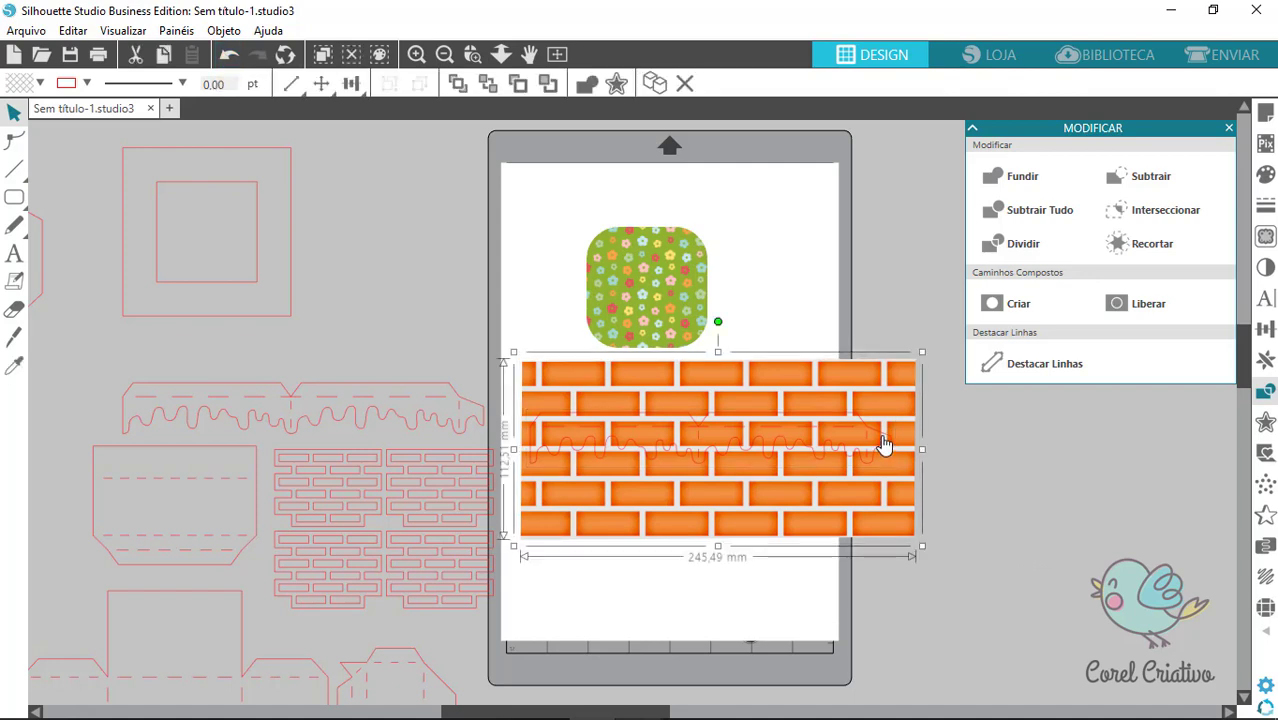
click(884, 443)
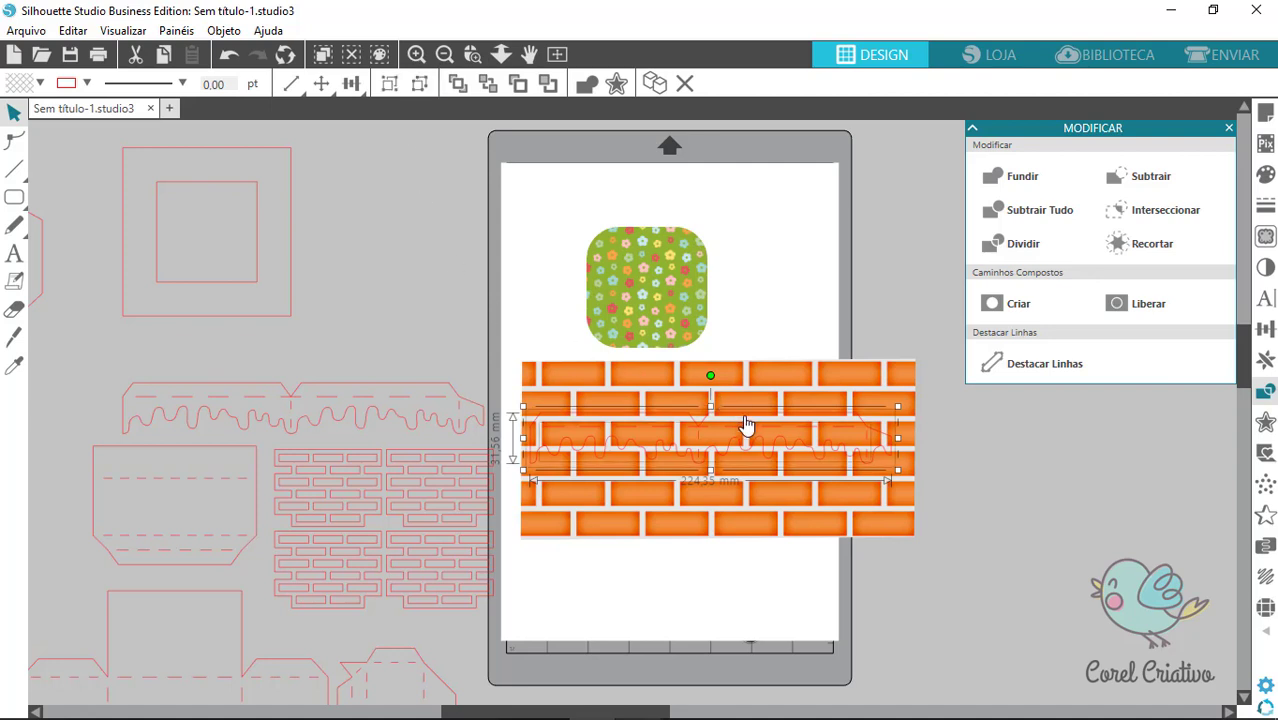
key(Escape)
Step: Move the strip's cut outline below the brick pattern, away from its fold lines, and undo the move
mouse_move(749, 422)
mouse_down()
mouse_move(876, 542)
mouse_move(876, 585)
mouse_up()
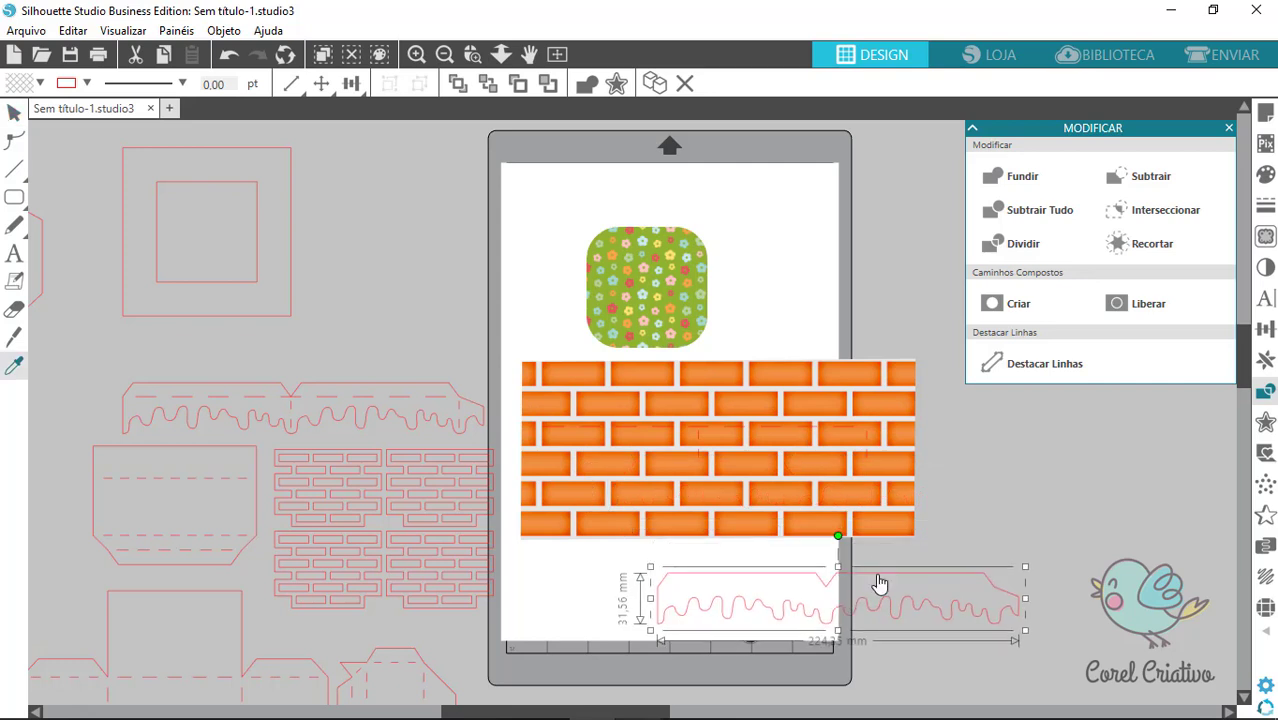
key(ctrl+z)
key(ctrl+z)
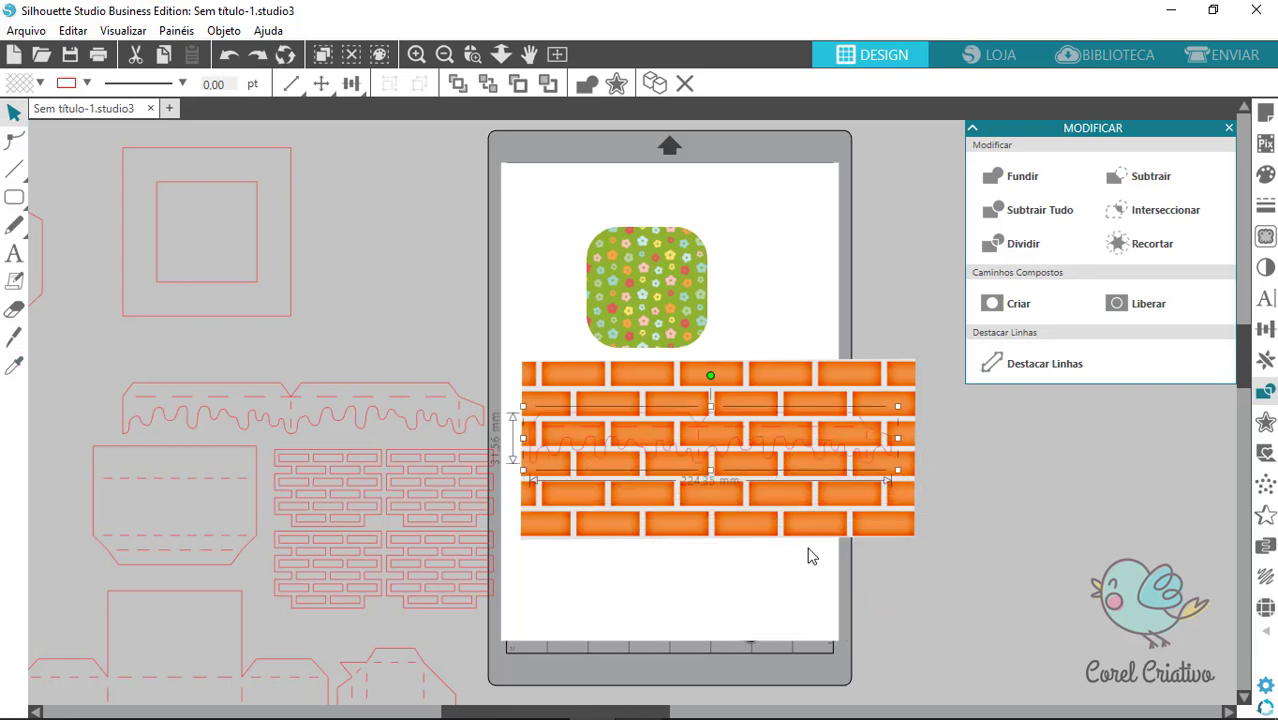
Step: Add the brick pattern to the selected drip-edged cut outline, intersect the two and deselect the result
shift+click(868, 383)
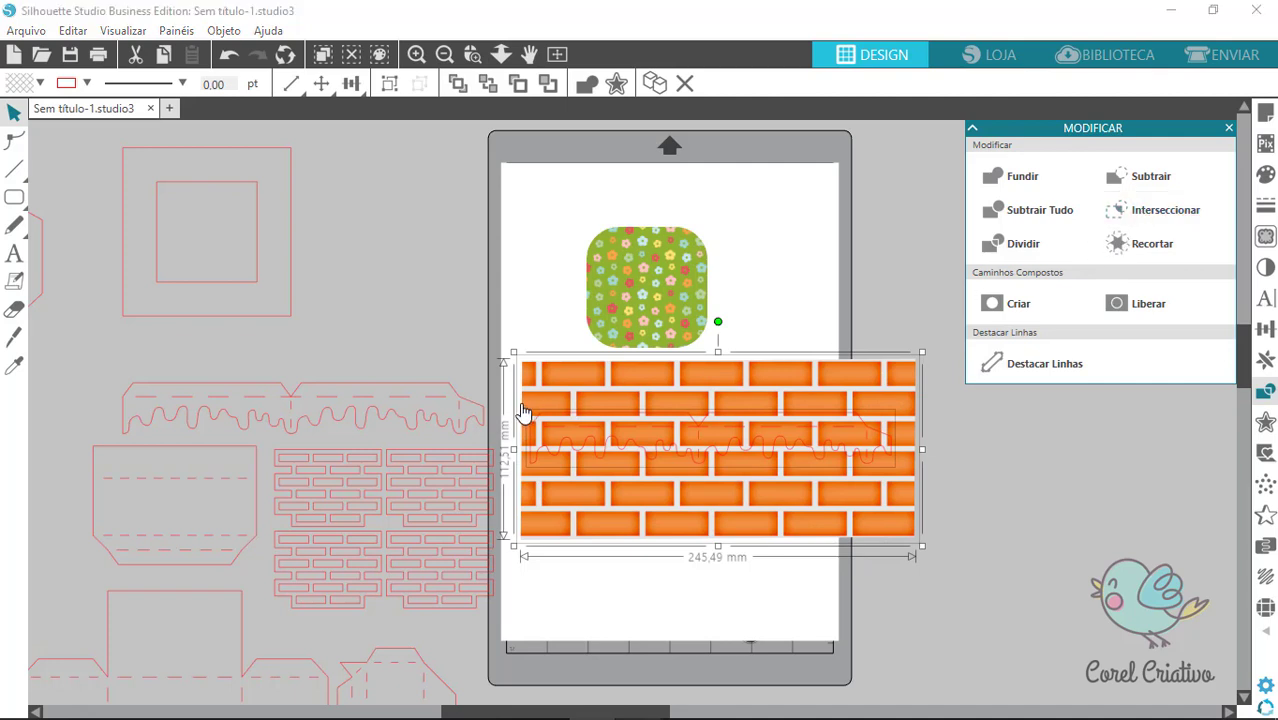
click(1160, 213)
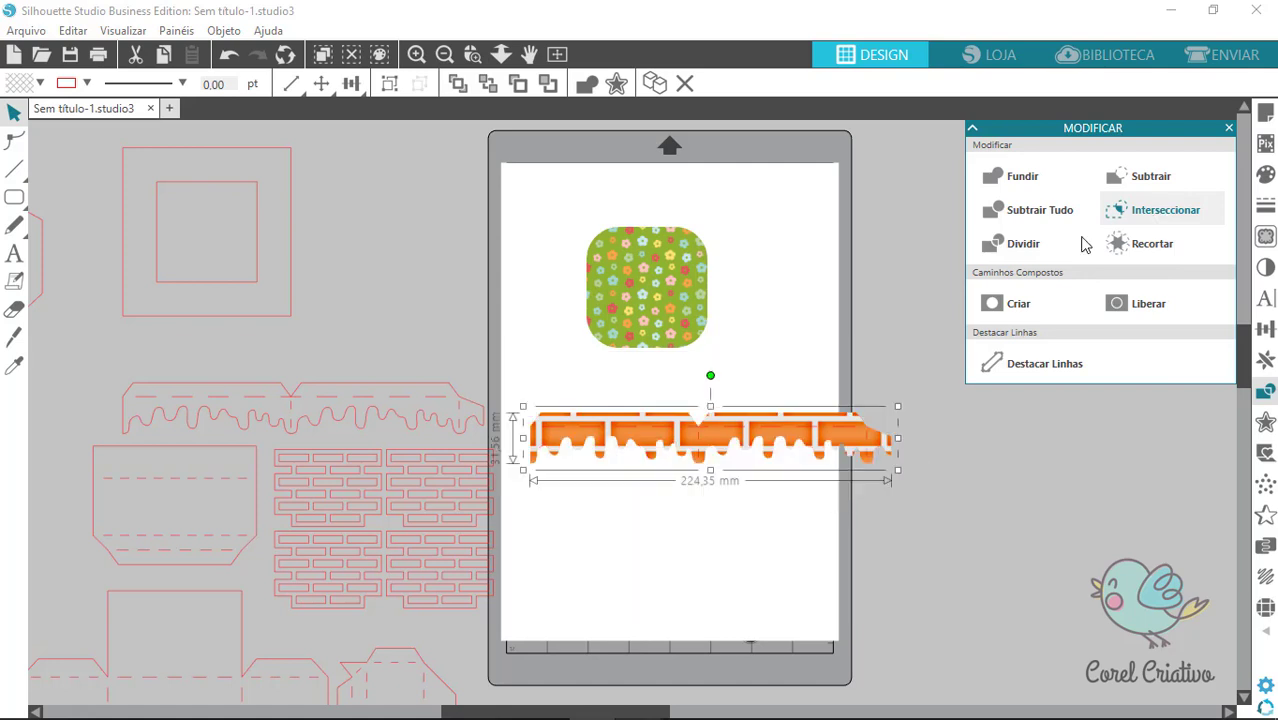
click(883, 542)
Step: Group the brick-filled strip with its fold lines and move it to the page's upper edge, above the flower-patterned square
drag(500, 368, 934, 556)
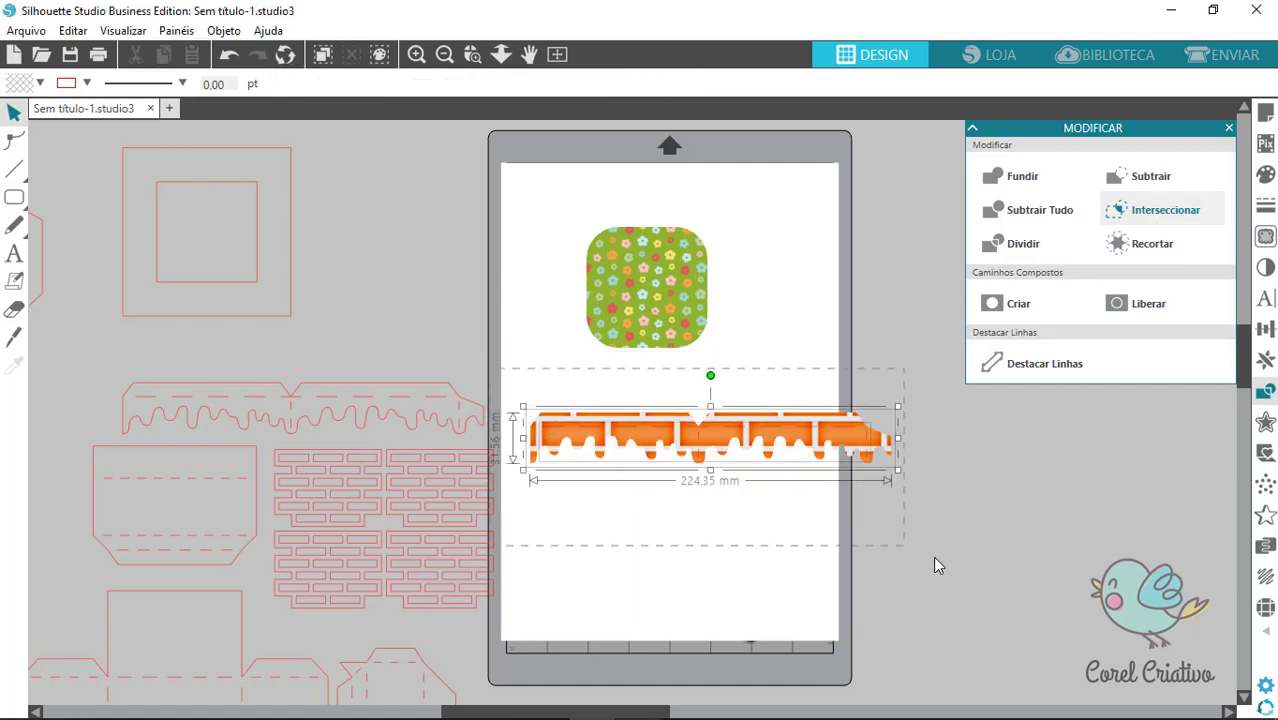
click(419, 86)
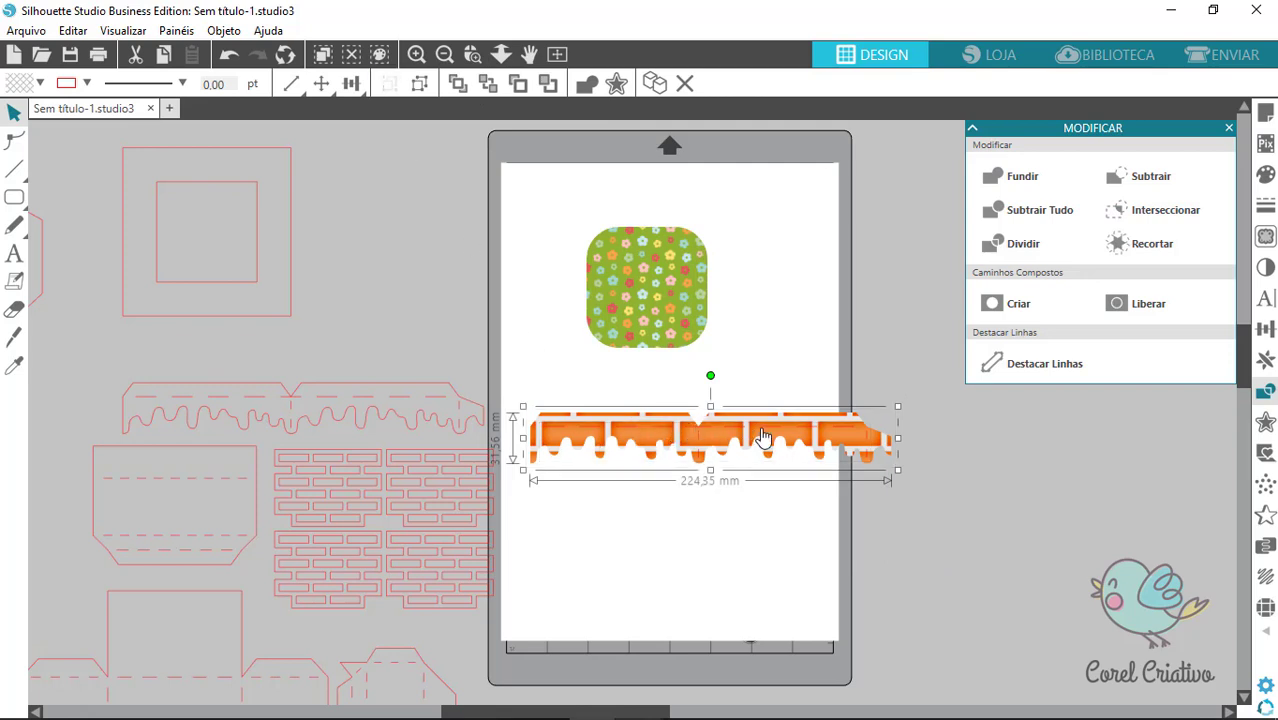
drag(763, 437, 717, 193)
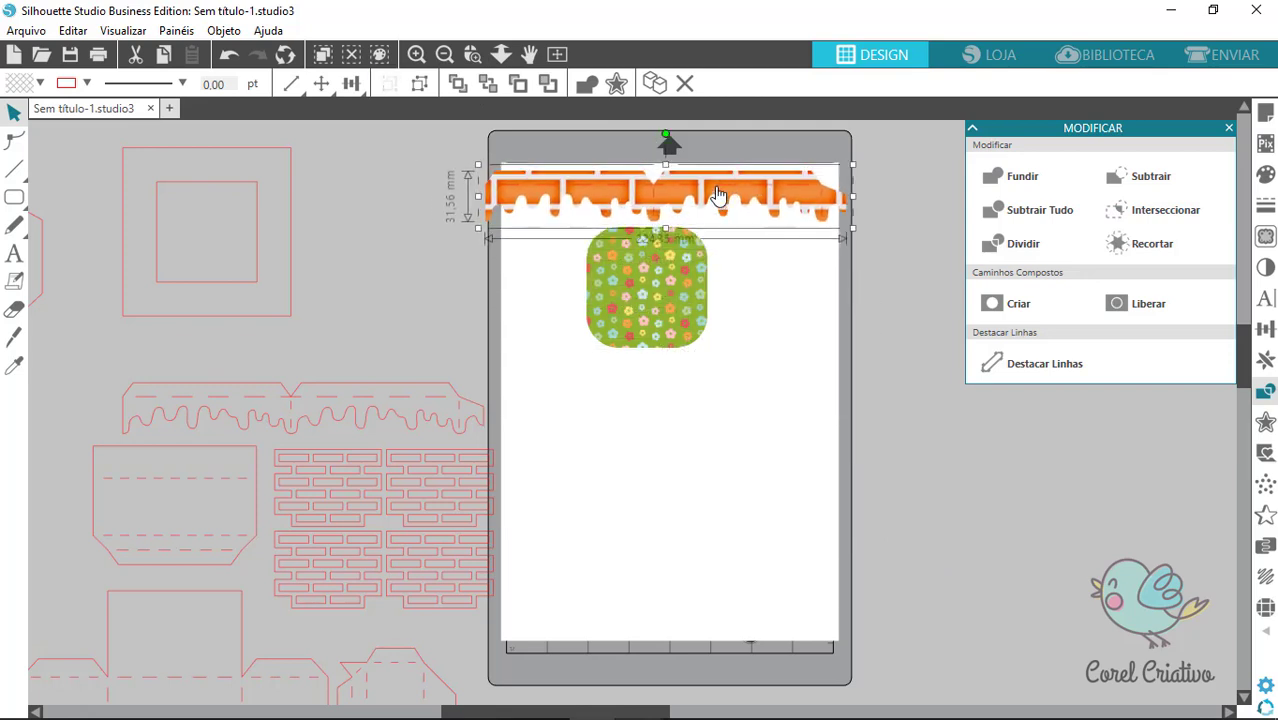
click(745, 393)
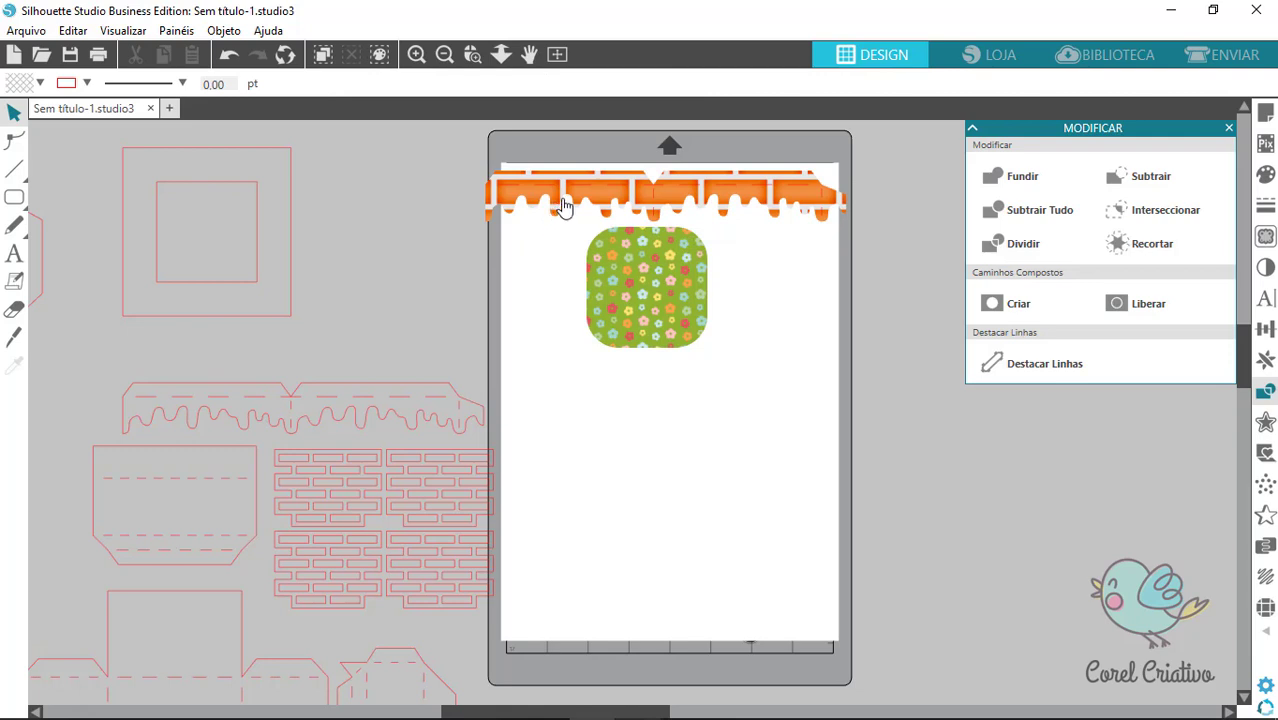